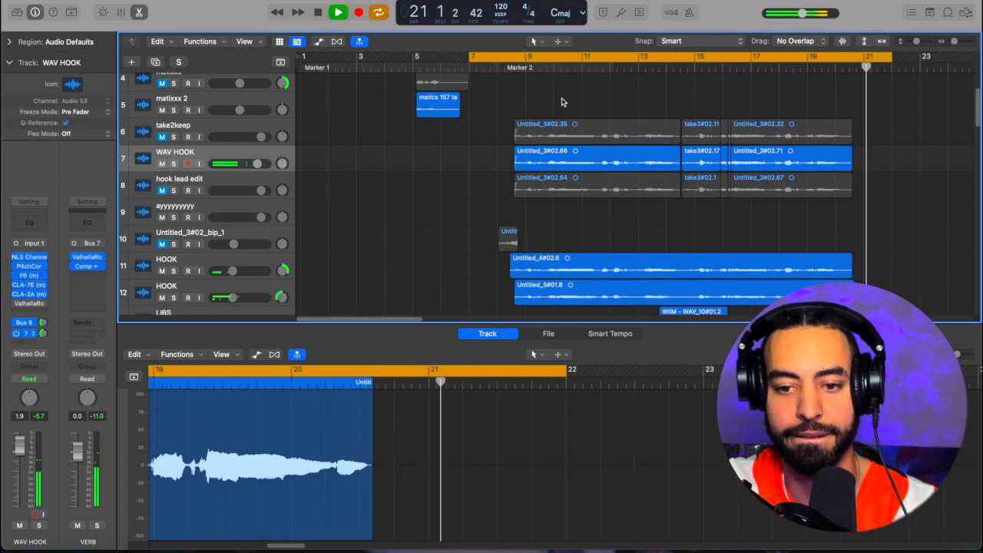
- Stop playback, enable the ValhallaRoom insert on the WAV HOOK track, and open its settings clear of the arrangement
key("space")
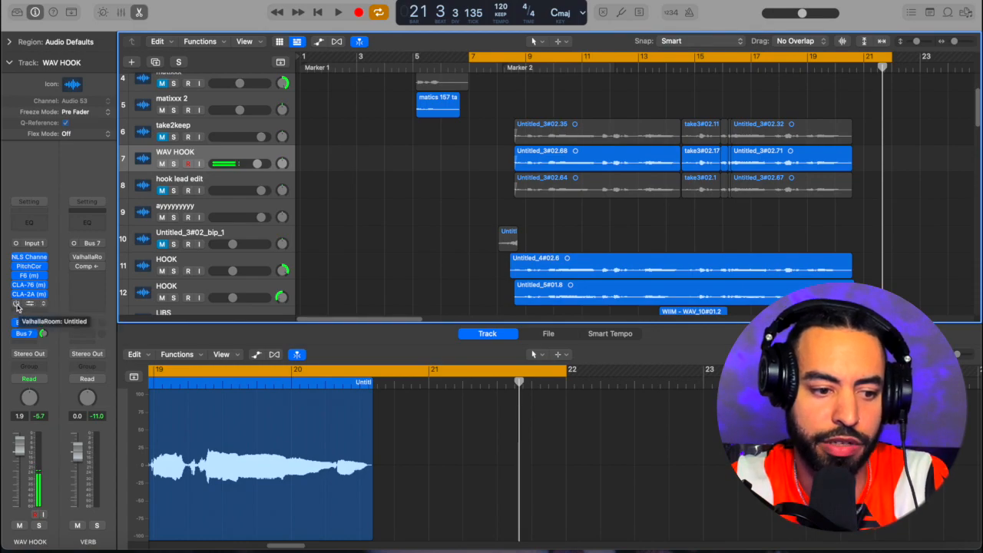
left_click(32, 304)
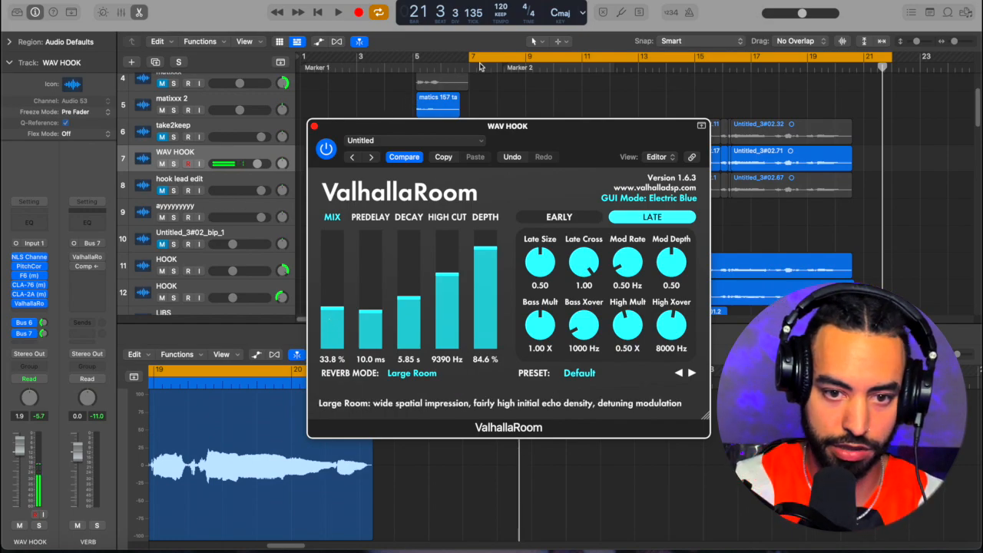
left_click(527, 129)
left_click_drag(527, 129, 574, 322)
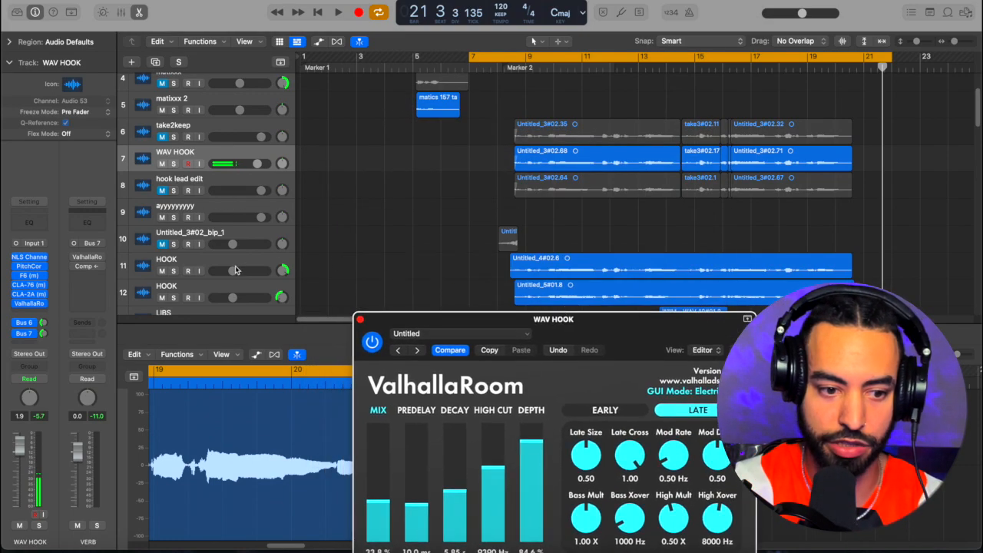
- Mute both HOOK tracks and audition the WAV HOOK vocal with its reverb from Marker 2
left_click(162, 271)
left_click(162, 298)
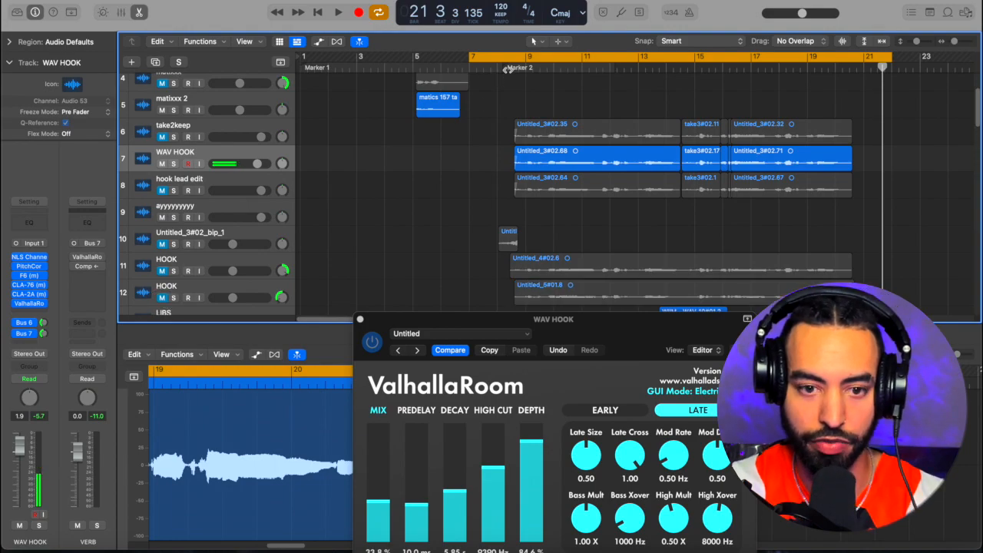
double_click(512, 68)
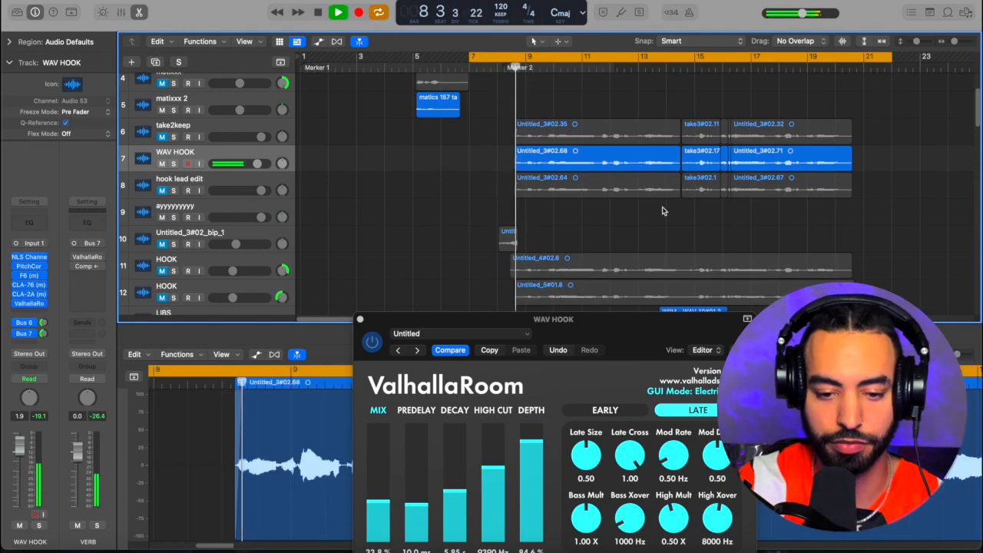
left_click_drag(635, 334, 666, 213)
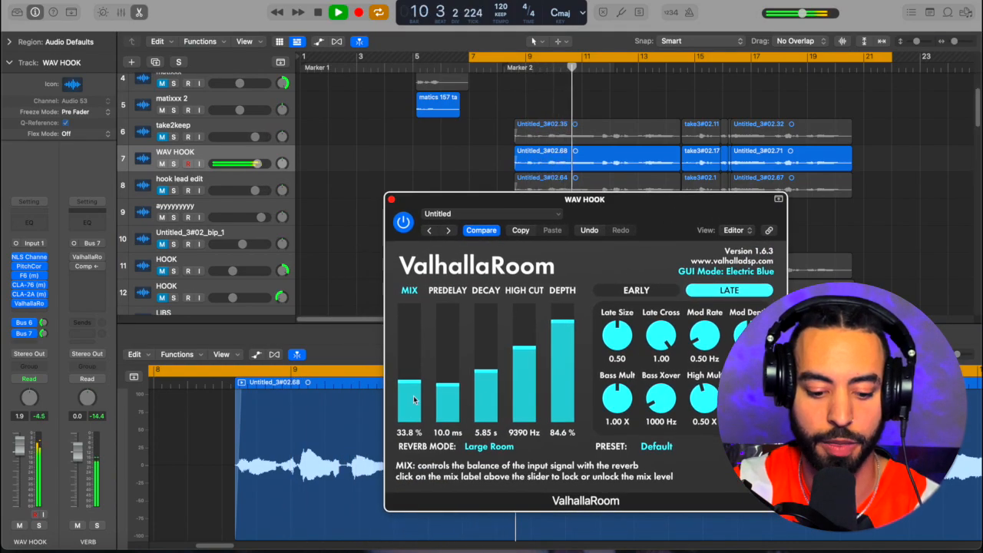
key("space")
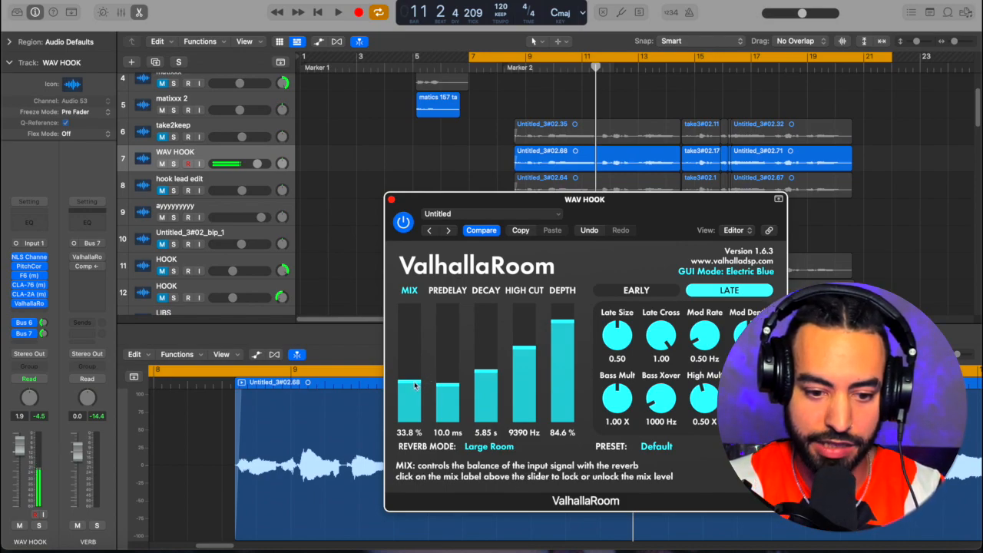
- Set the WAV HOOK ValhallaRoom Mix to 100% and play the hook from Marker 2
left_click_drag(415, 385, 417, 304)
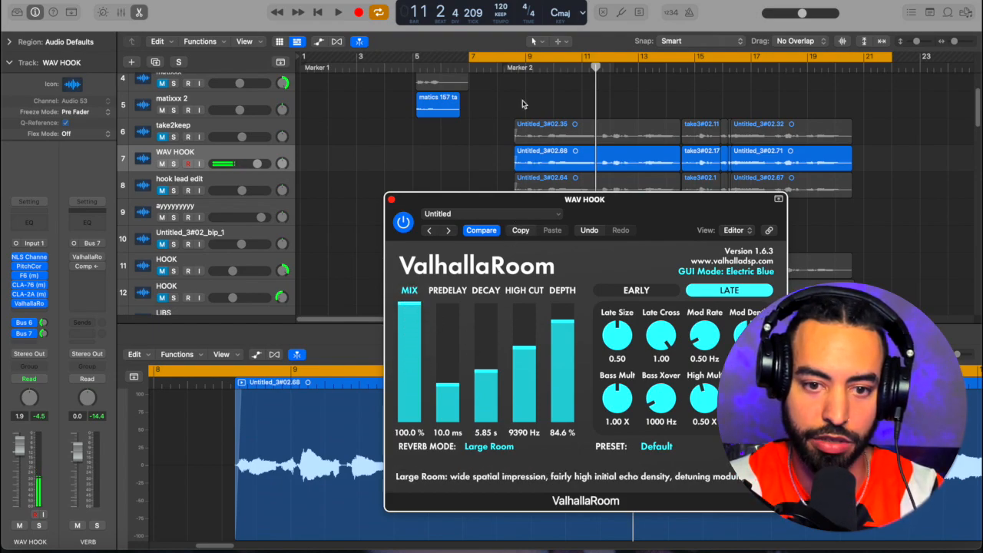
left_click(517, 71)
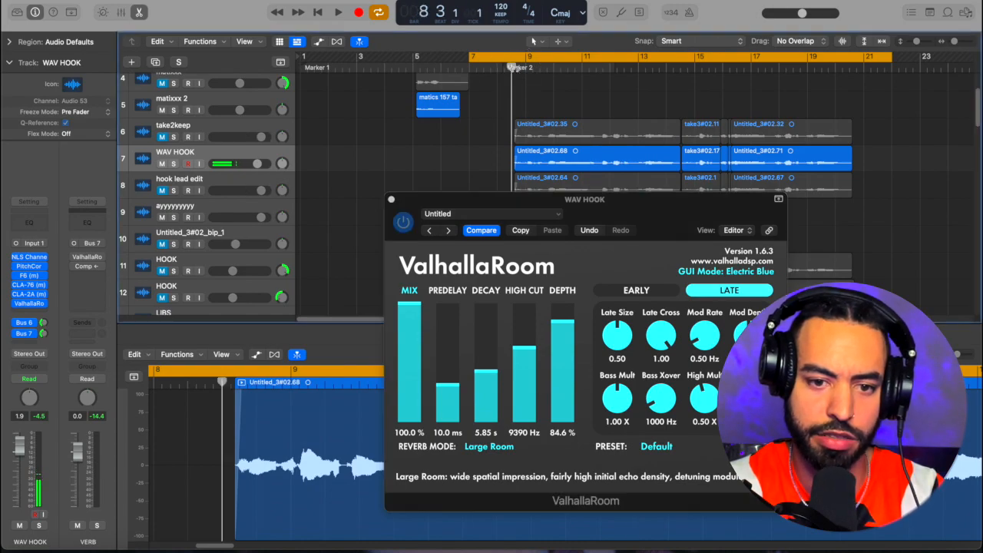
key("space")
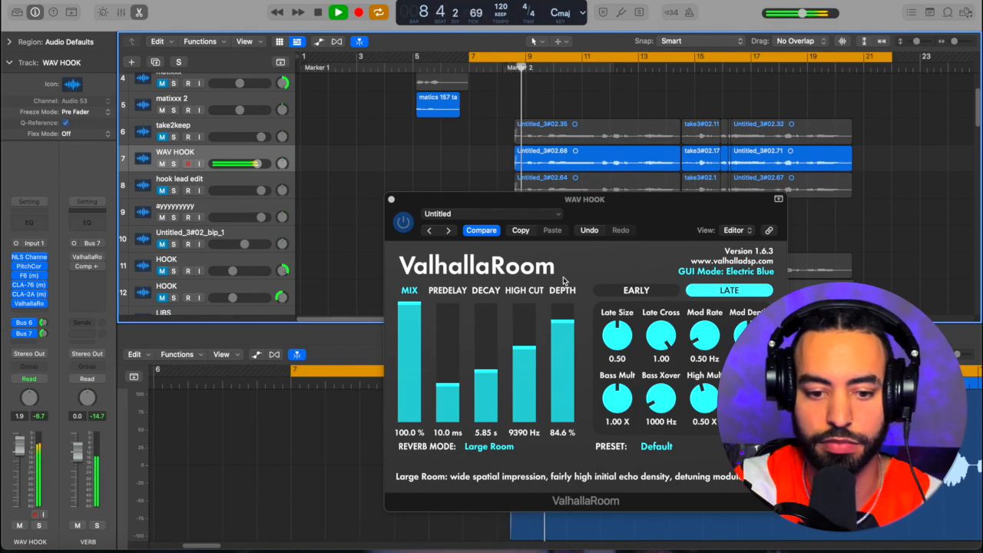
- Adjust the WAV HOOK ValhallaRoom Depth to 68.5% during playback, and stop the song
left_click_drag(565, 324, 564, 376)
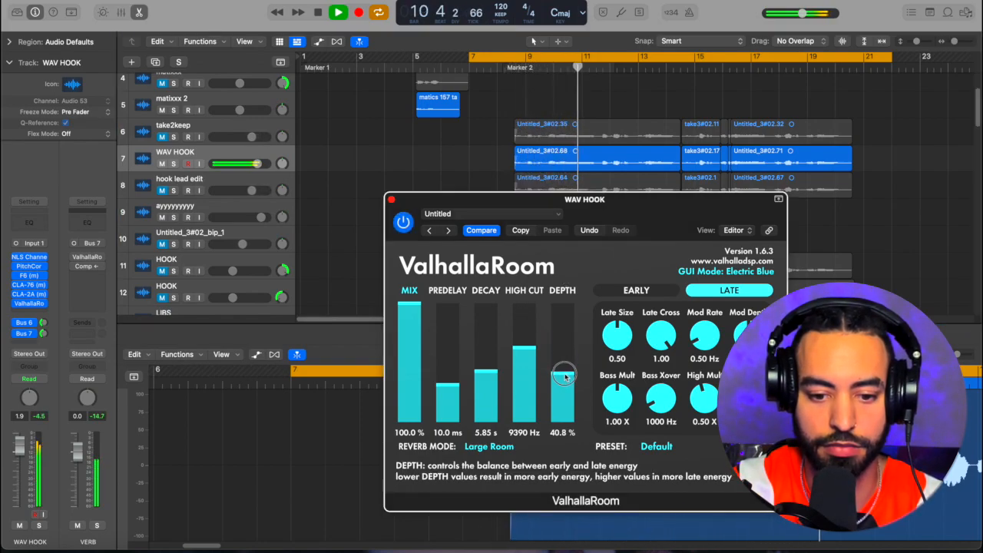
left_click_drag(565, 376, 566, 343)
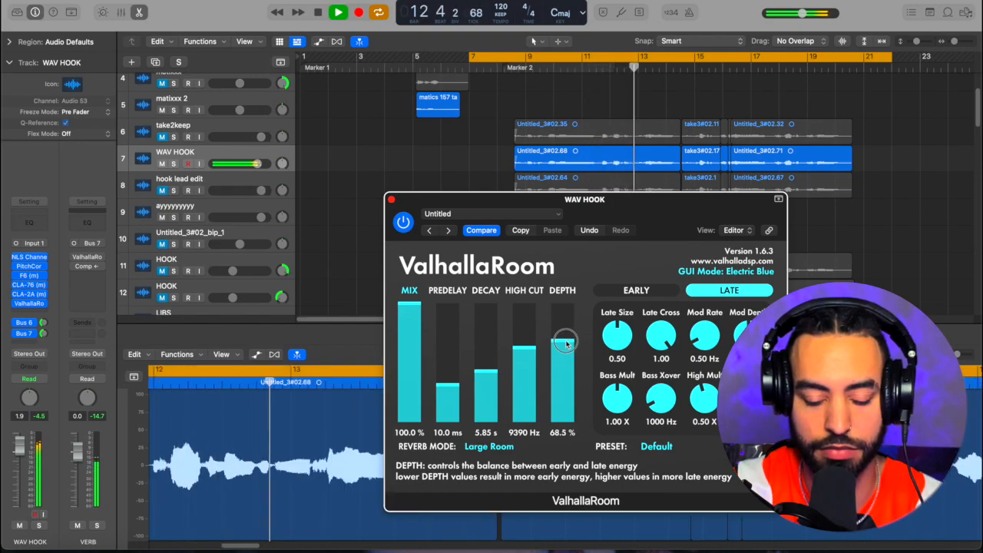
key("space")
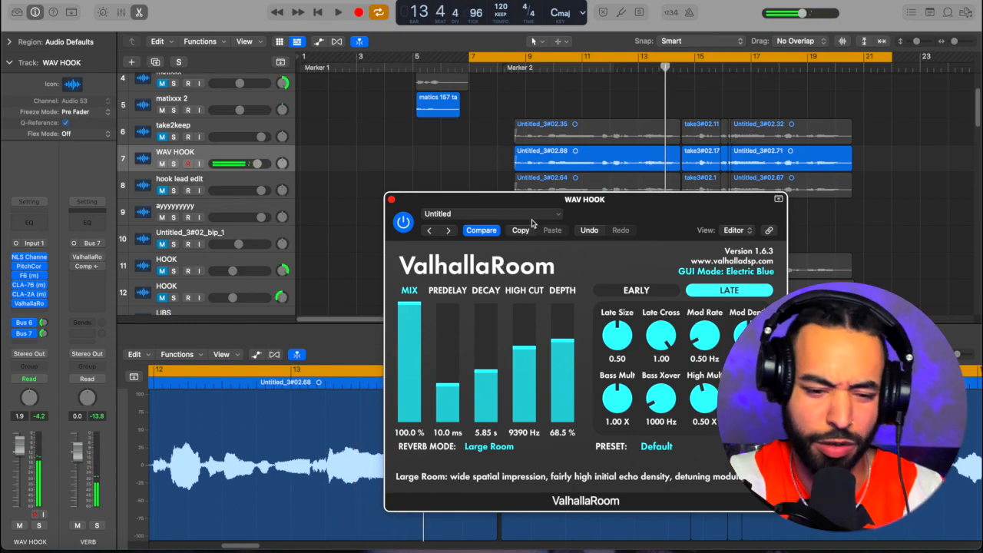
- Bypass the ValhallaRoom insert on WAV HOOK and add a send to Bus 8
left_click(391, 201)
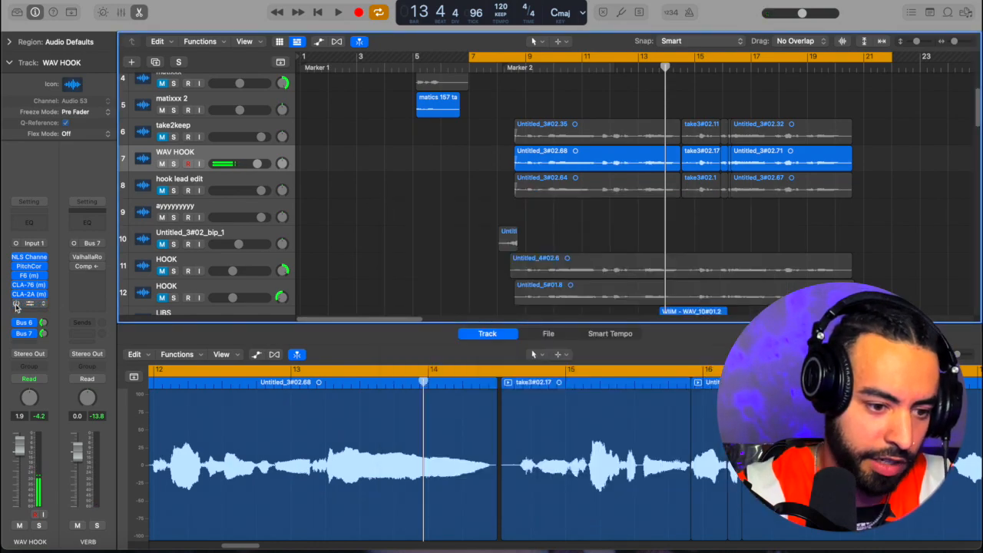
left_click(15, 303)
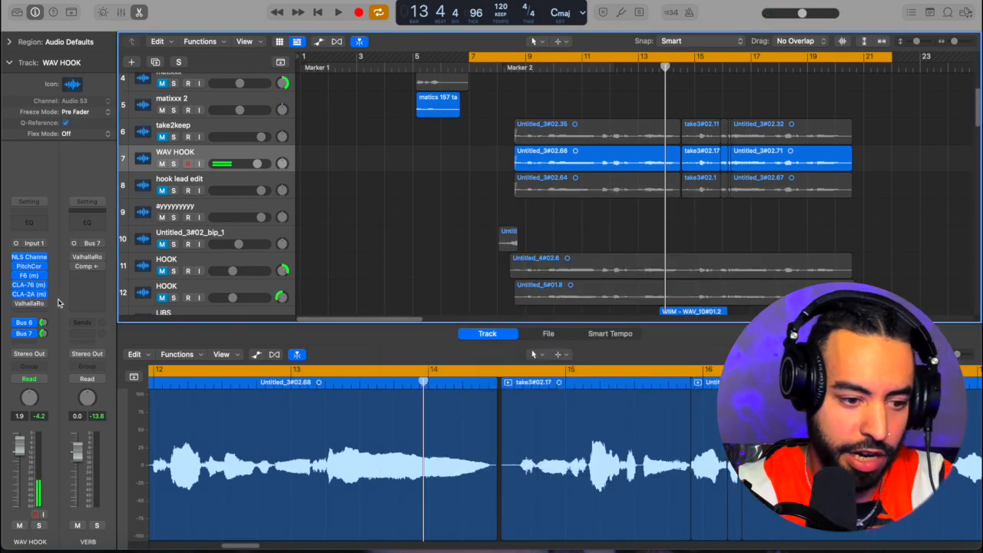
left_click(29, 344)
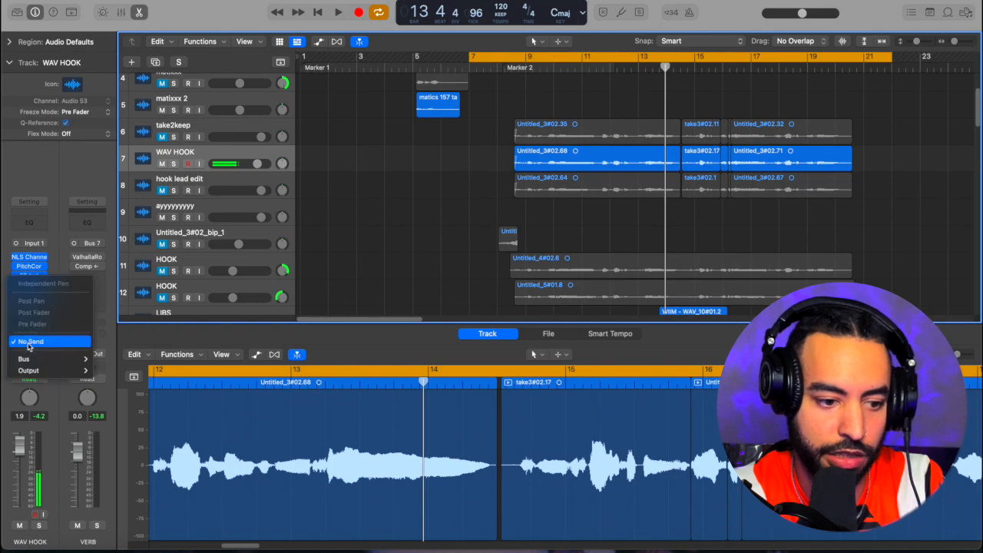
mouse_move(33, 359)
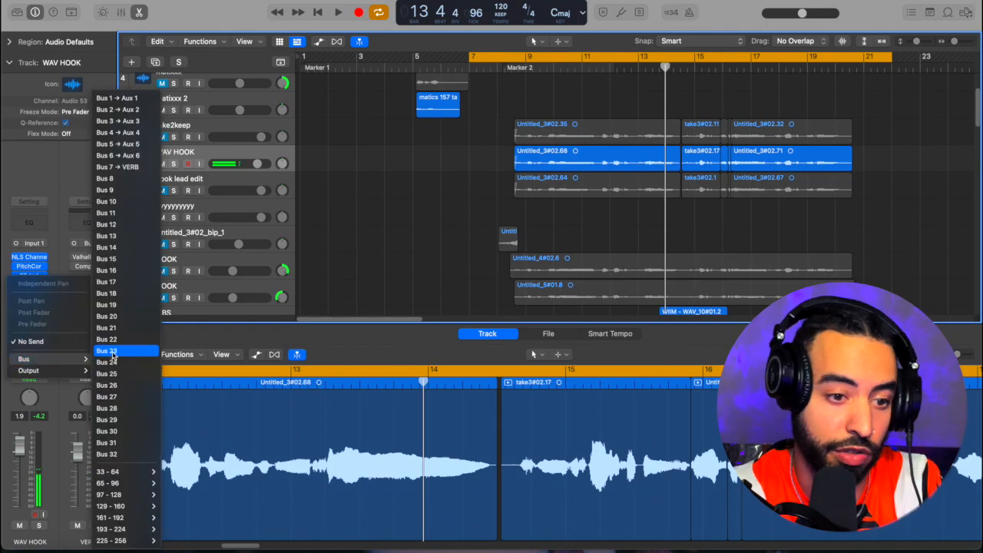
left_click(108, 179)
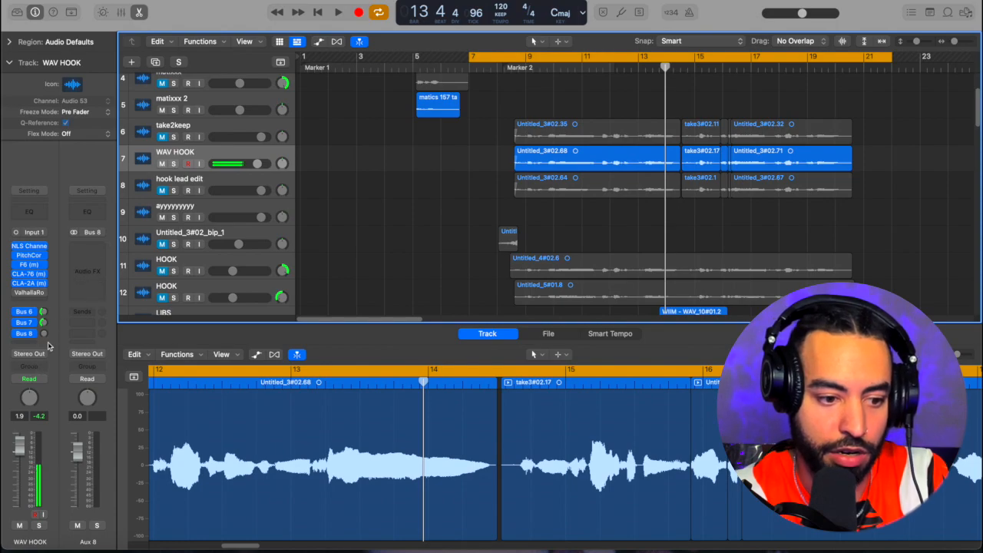
- Rename the new Bus 8 aux channel as VERB2
double_click(89, 541)
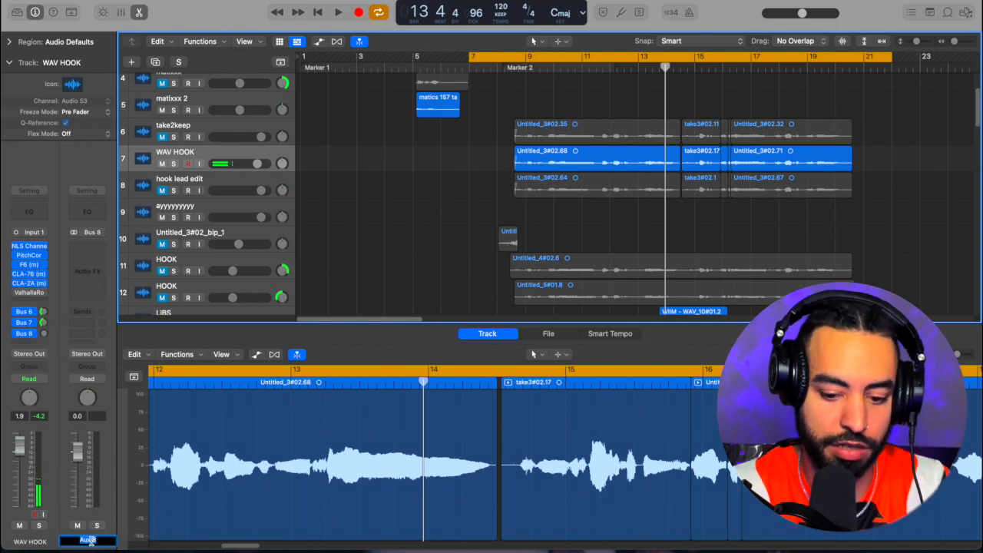
type("VERB")
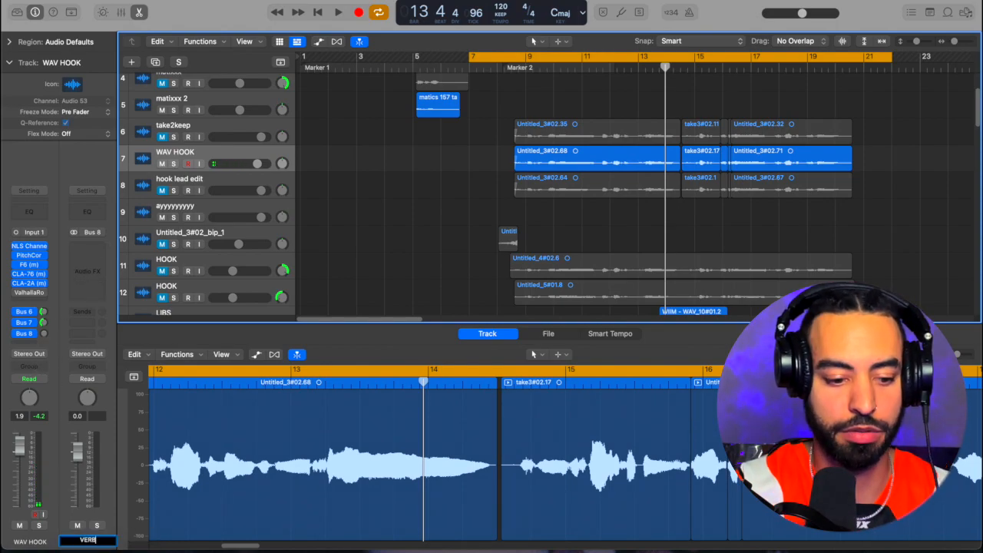
key("Return")
double_click(94, 541)
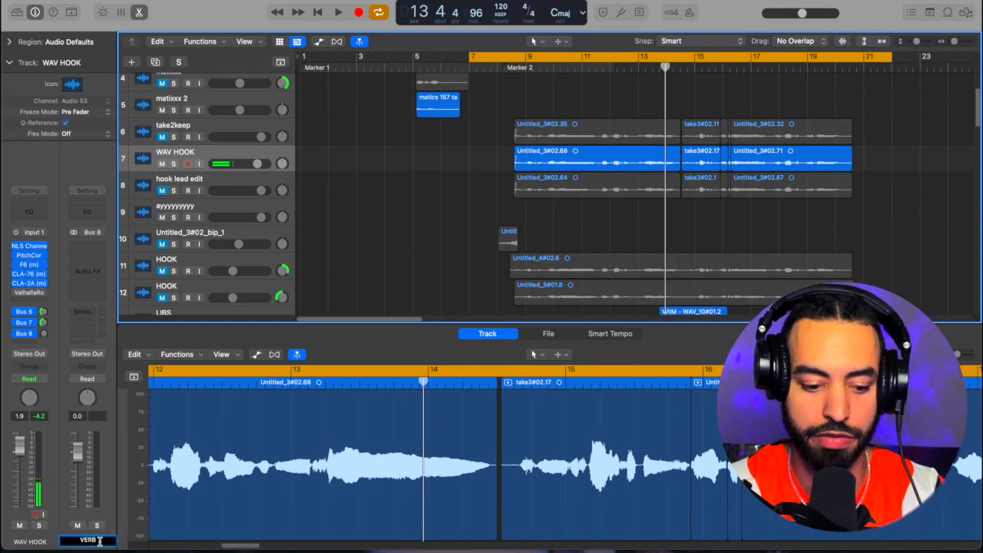
key("Return")
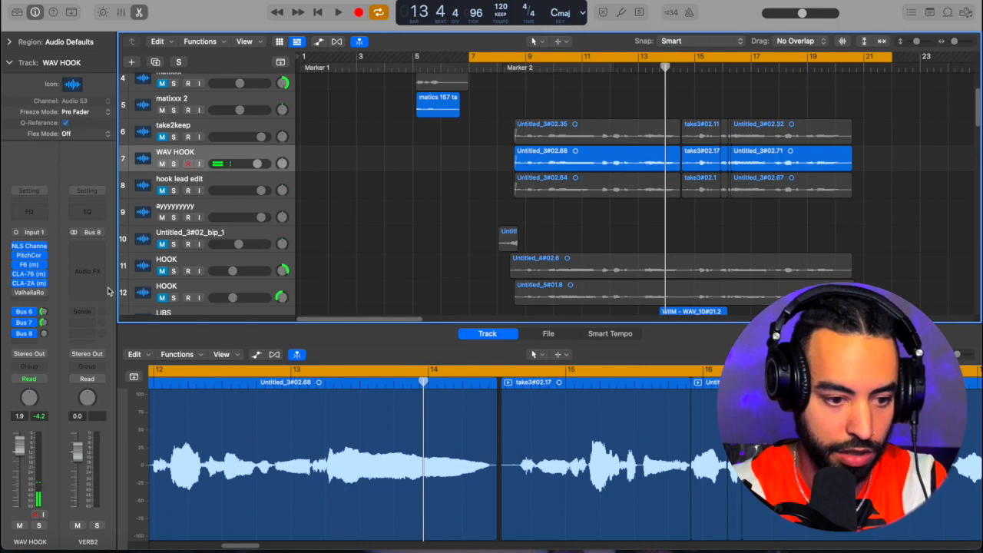
- Insert the stereo ValhallaRoom plug-in on the VERB2 aux channel
left_click(88, 248)
mouse_move(122, 494)
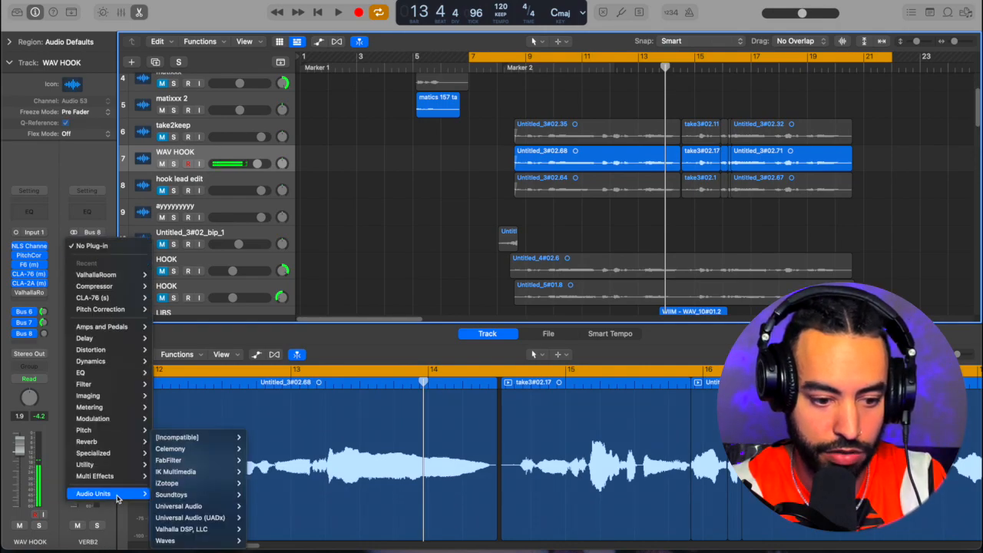
mouse_move(201, 530)
mouse_move(262, 533)
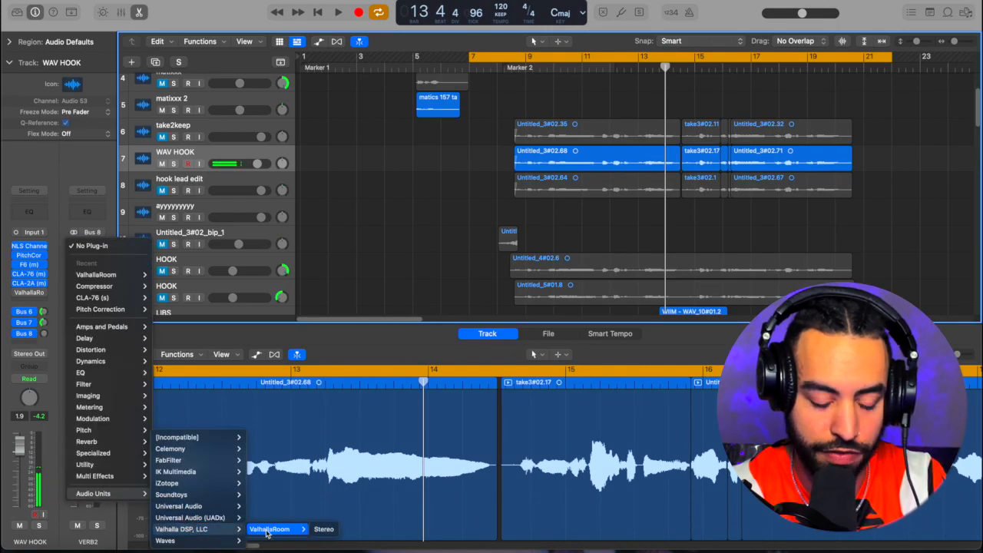
left_click(324, 529)
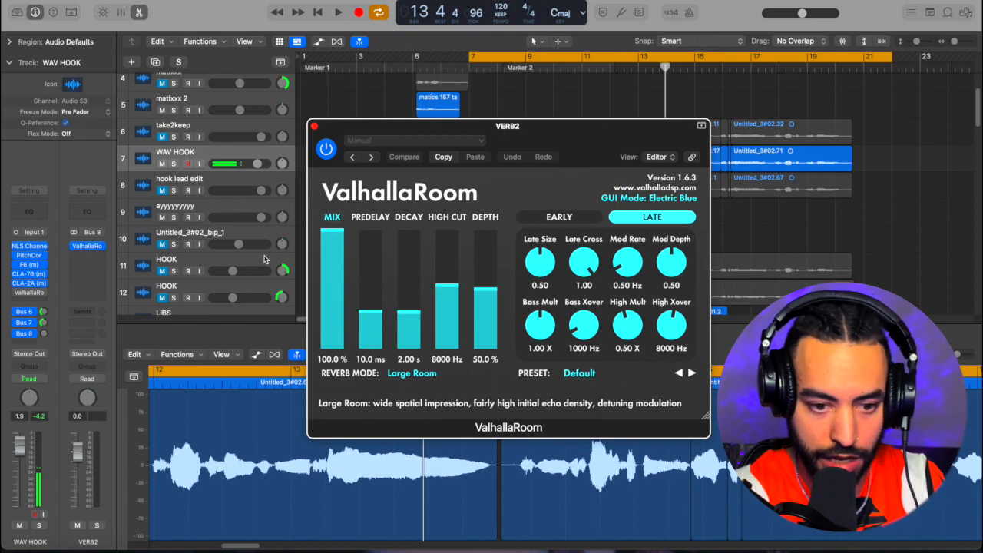
- Raise the Bus 8 send level on WAV HOOK and set the Depth of VERB2's ValhallaRoom to 73.5%
left_click_drag(44, 322, 49, 316)
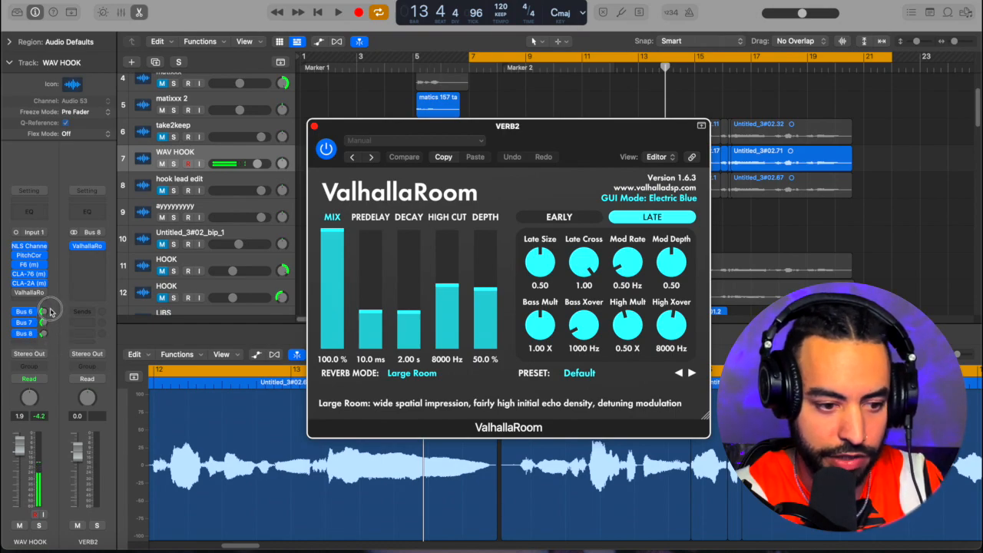
left_click_drag(51, 307, 51, 306)
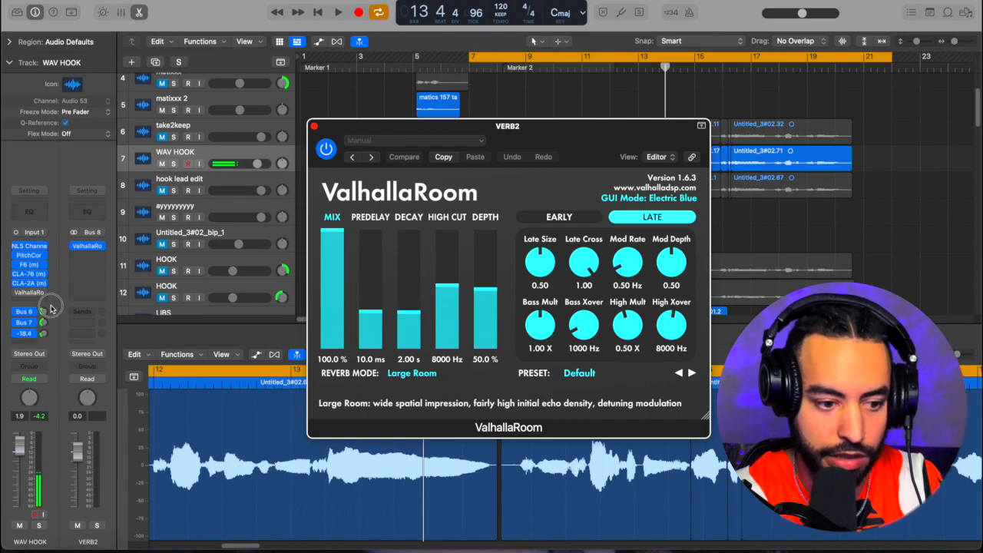
left_click_drag(51, 307, 51, 305)
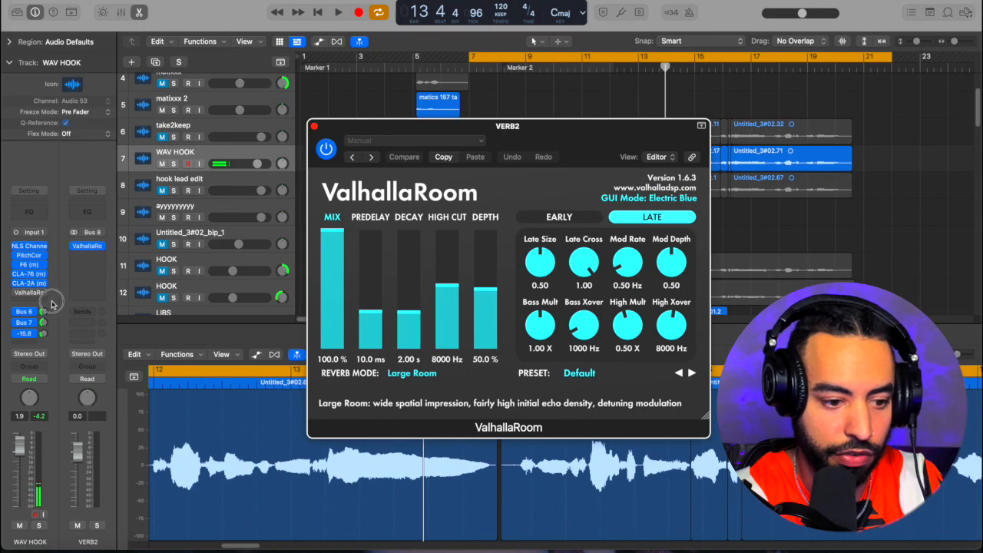
left_click_drag(51, 304, 55, 292)
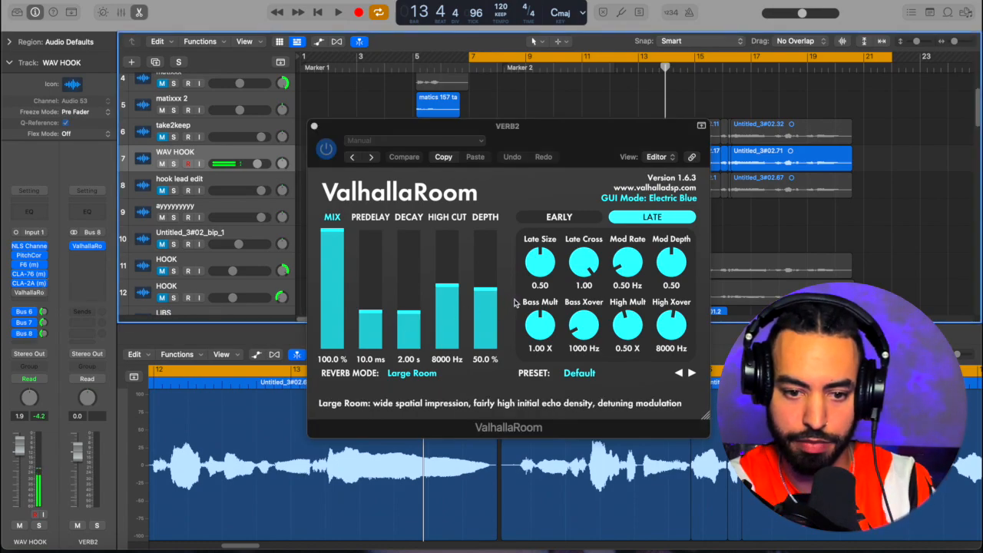
left_click_drag(491, 287, 488, 264)
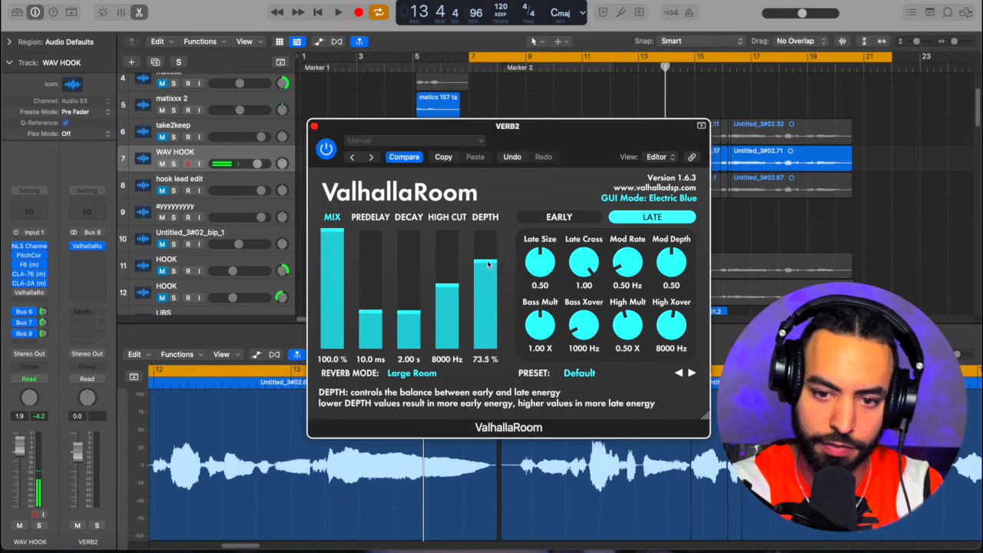
- Play the hook from bar 7, close the VERB2 plug-in window, and raise the WAV HOOK Bus 8 send further
left_click(482, 67)
key("space")
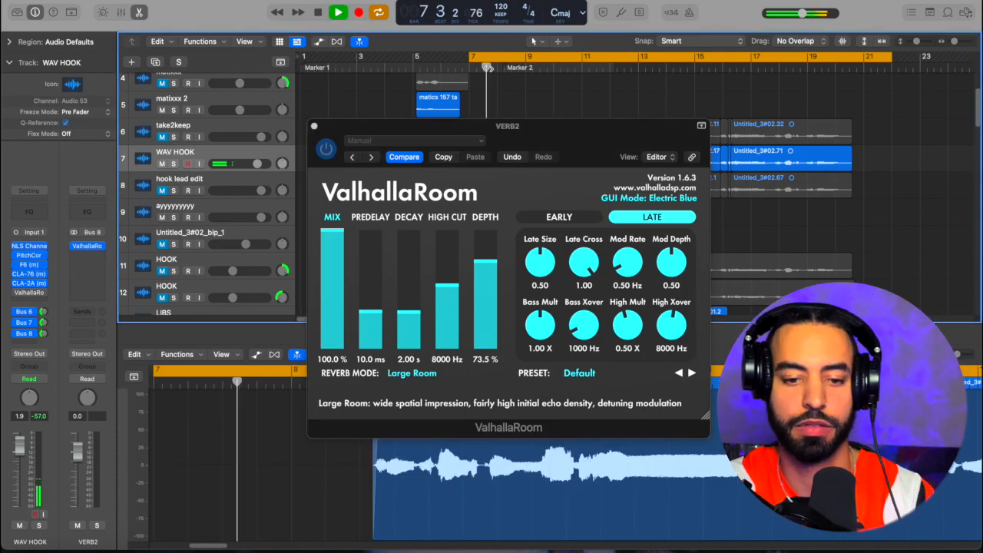
left_click(315, 128)
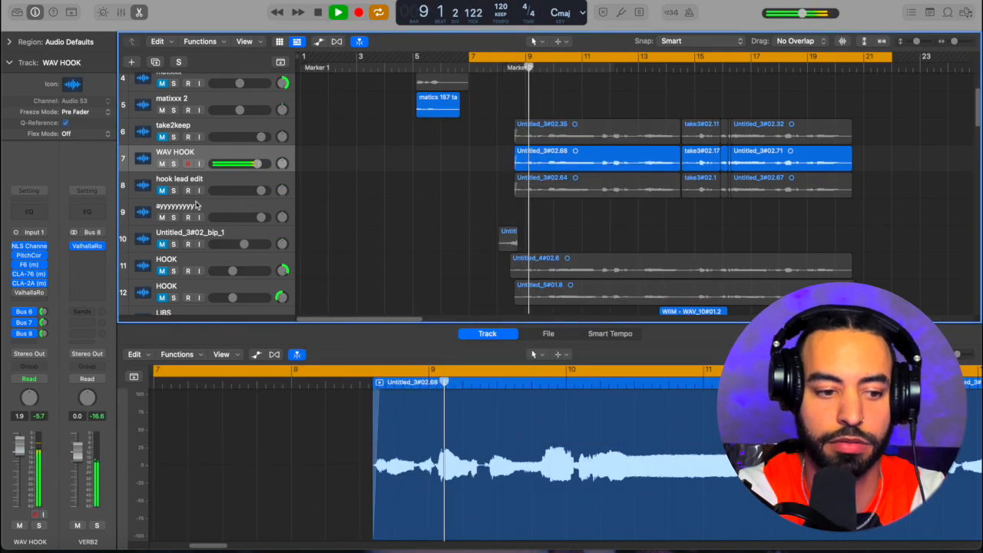
left_click_drag(43, 333, 49, 321)
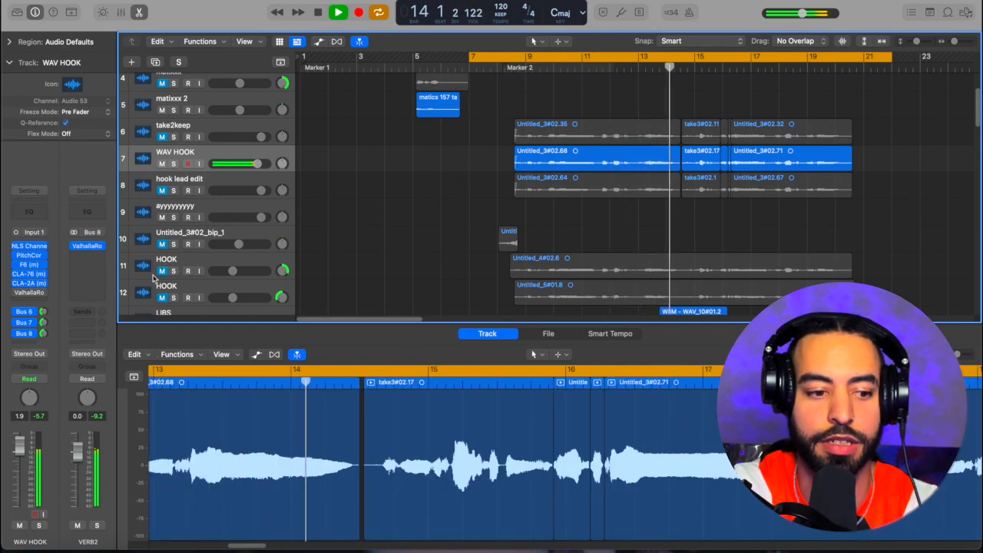
- Stop playback, bypass the Bus 8 send on WAV HOOK, and re-enable its ValhallaRoom insert
key("space")
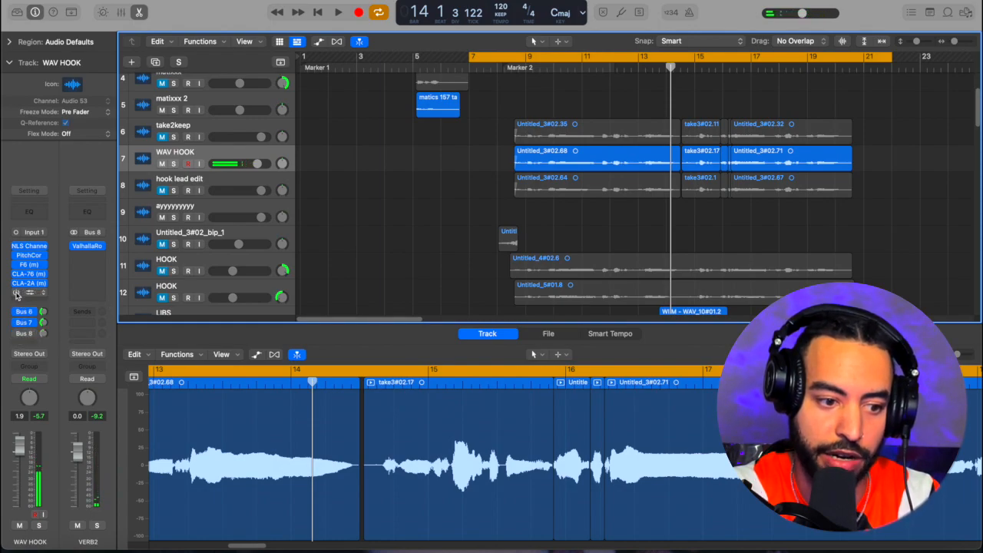
left_click(17, 294)
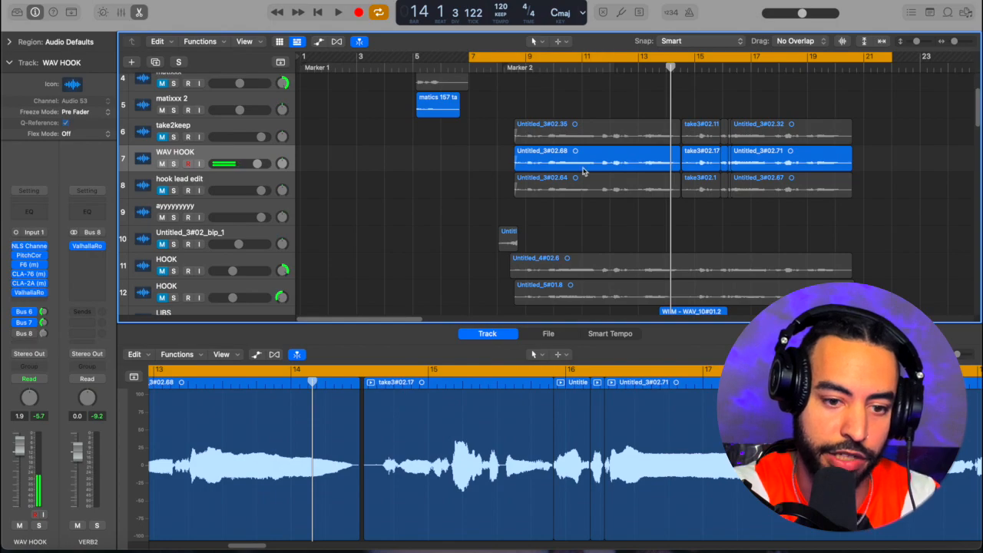
- Play the hook, lower the Mix of WAV HOOK's ValhallaRoom to 86.1%, stop playback, and close the plug-in window
key("space")
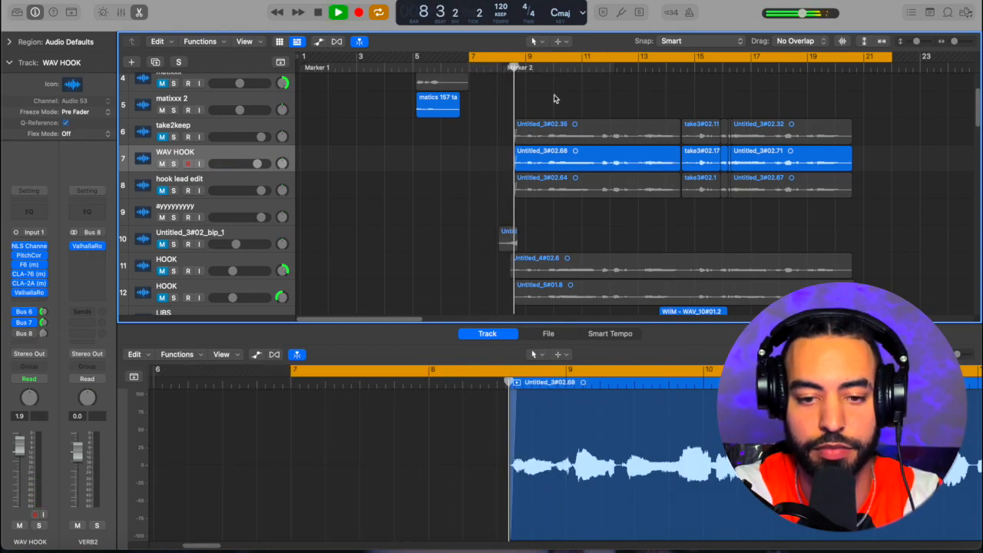
left_click(33, 295)
mouse_move(409, 309)
left_mouse_down()
mouse_move(413, 360)
mouse_move(412, 318)
left_mouse_up()
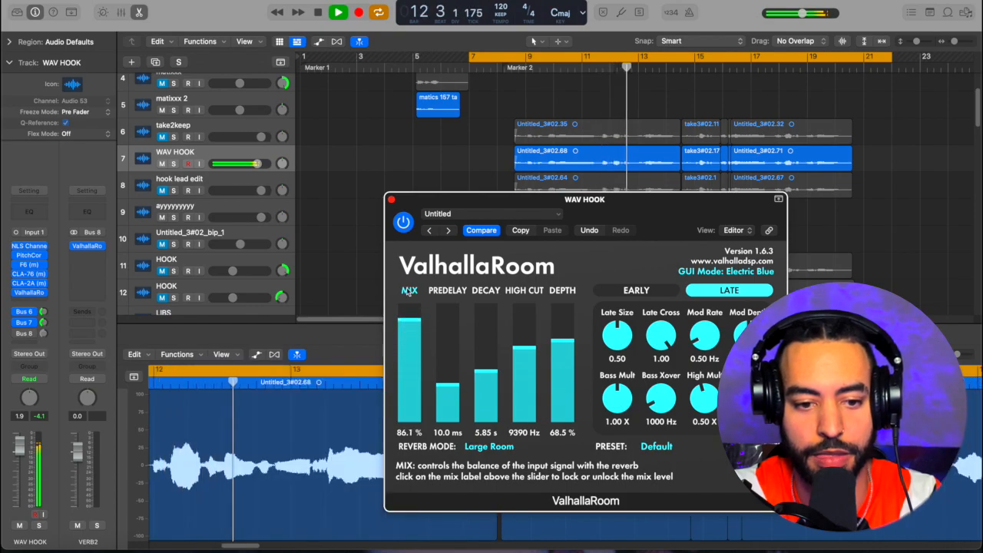
key("space")
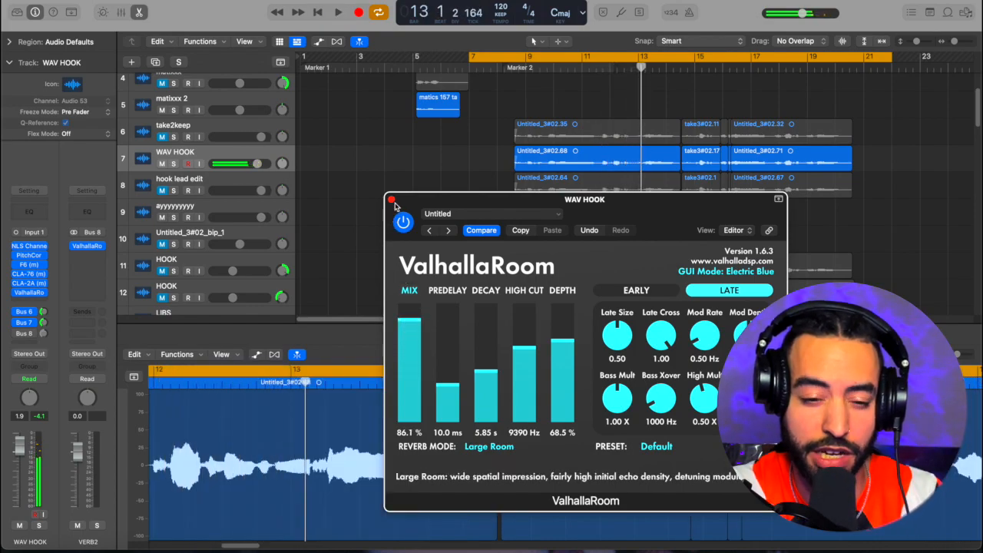
left_click(391, 201)
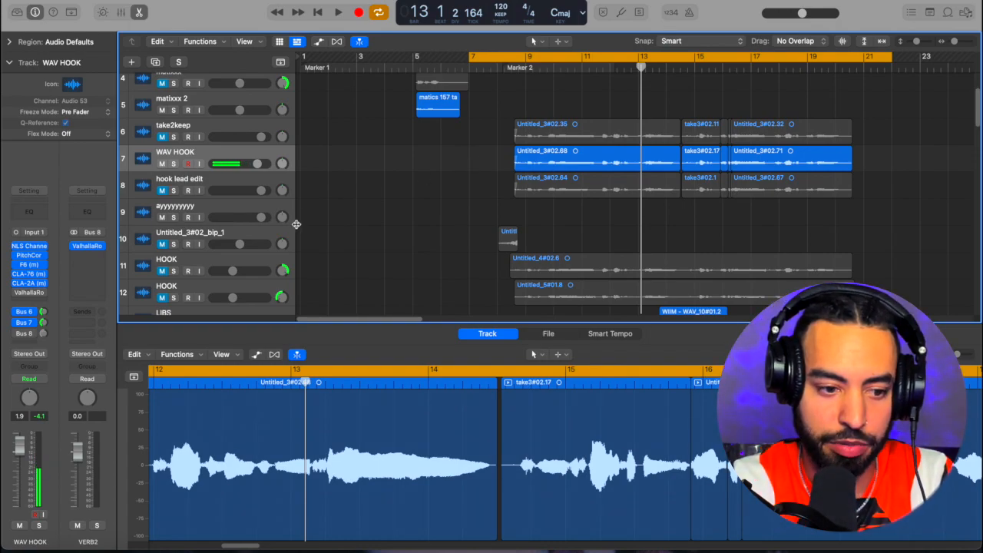
- Review VERB2's ValhallaRoom settings and insert the stereo Waves F6 equalizer after it on the VERB2 channel
left_click(87, 246)
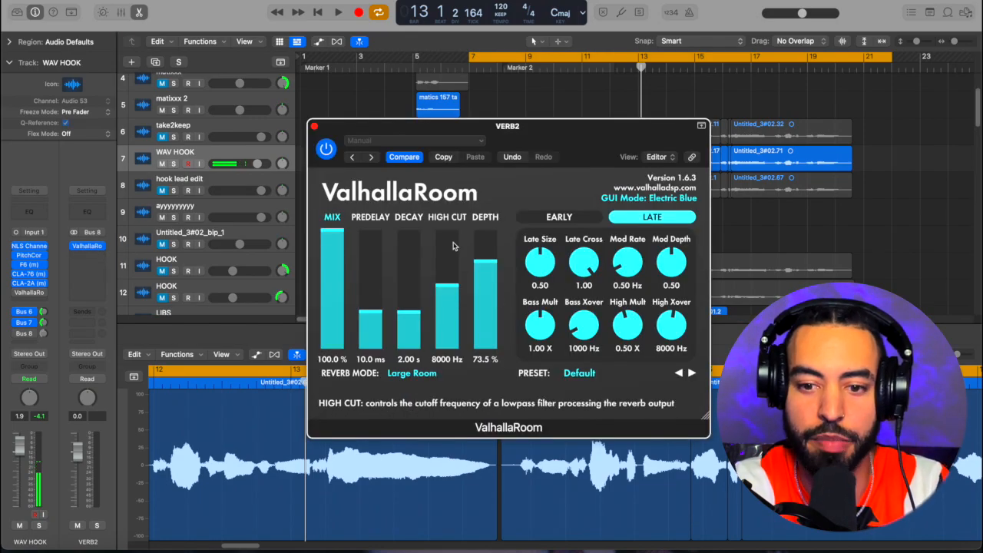
left_click(315, 128)
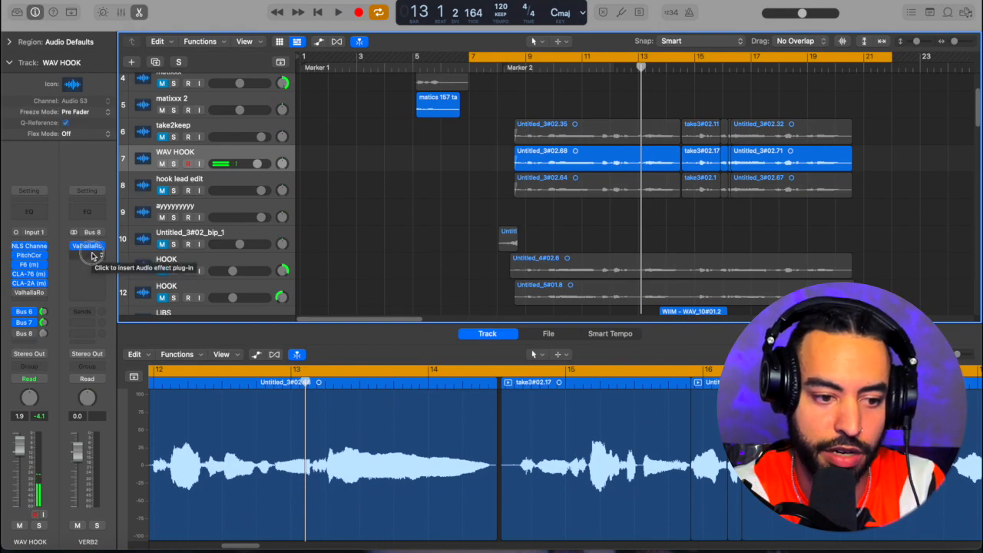
left_click(91, 255)
mouse_move(93, 503)
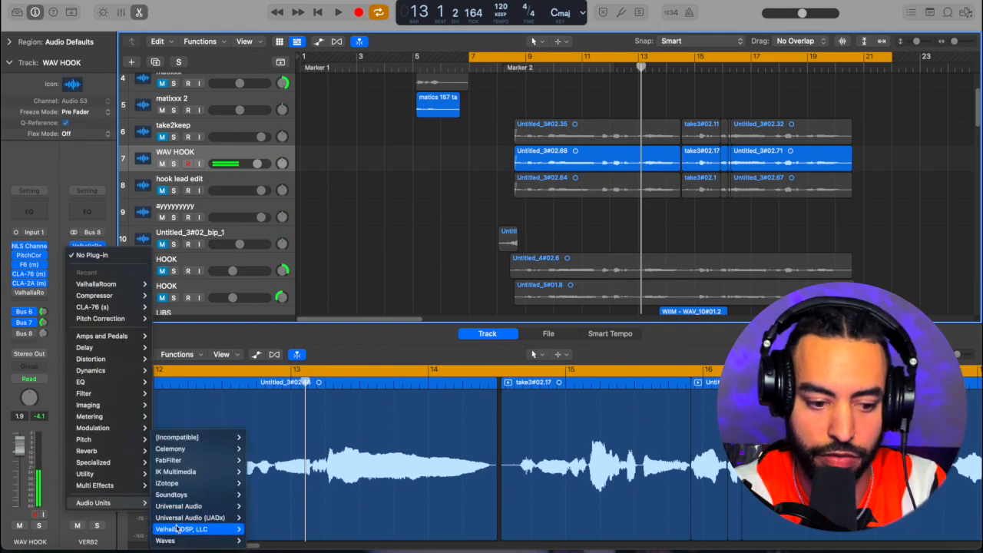
mouse_move(177, 540)
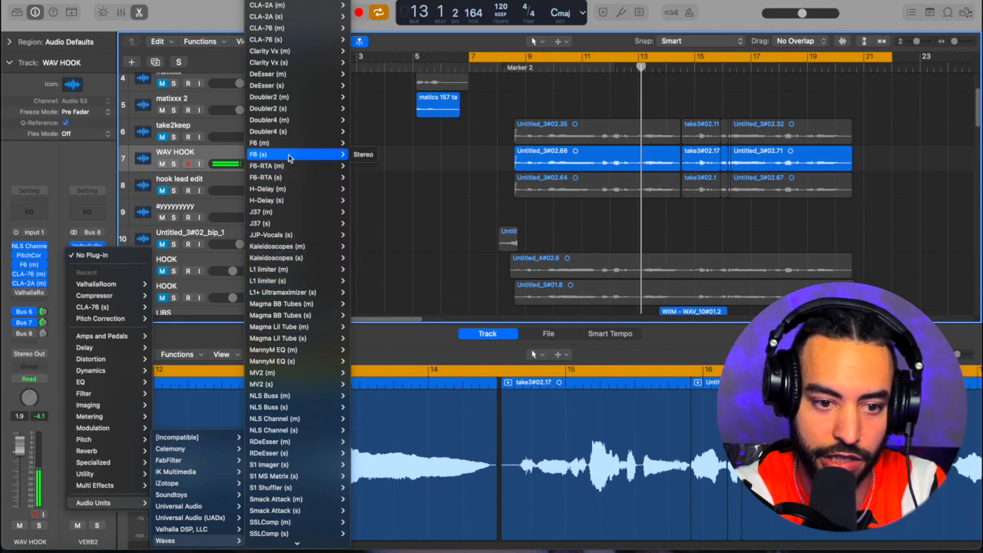
left_click(362, 155)
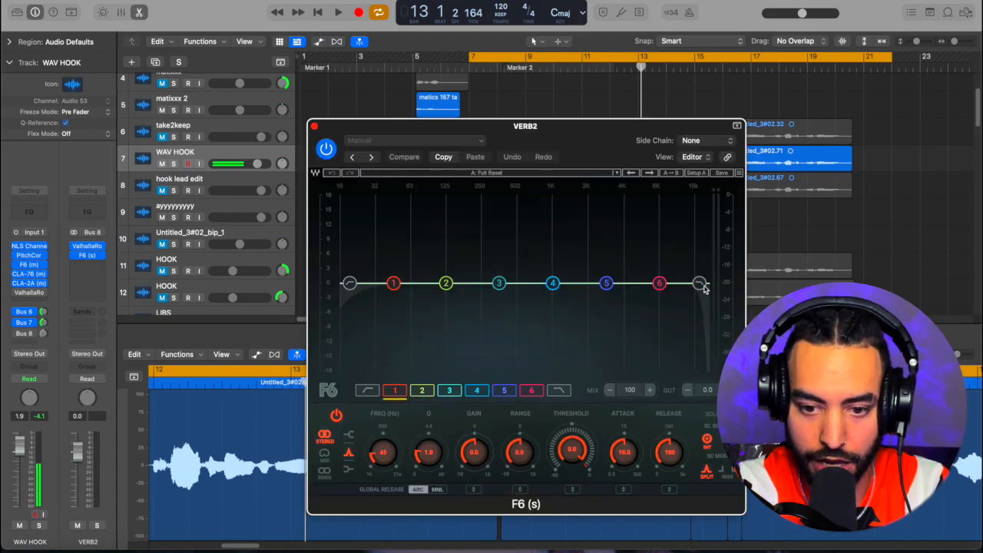
- Enable the F6's low-pass filter at 3192 Hz and its high-pass filter at about 119 Hz
left_click(700, 284)
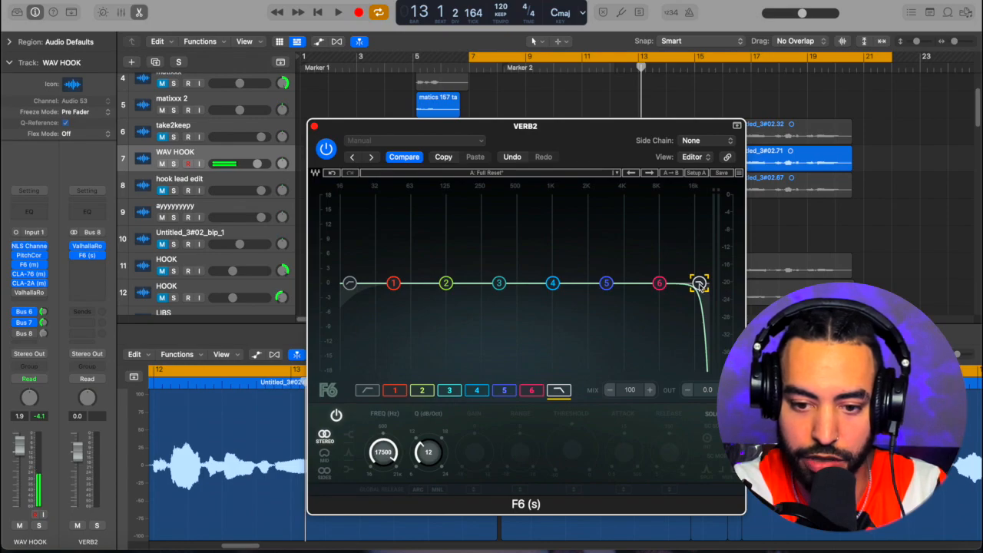
left_click_drag(699, 283, 612, 284)
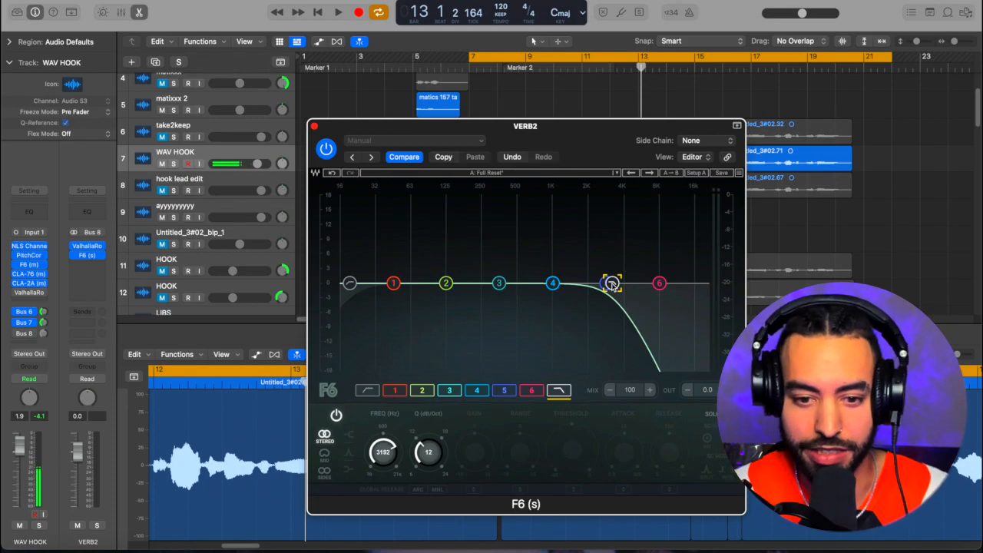
double_click(350, 283)
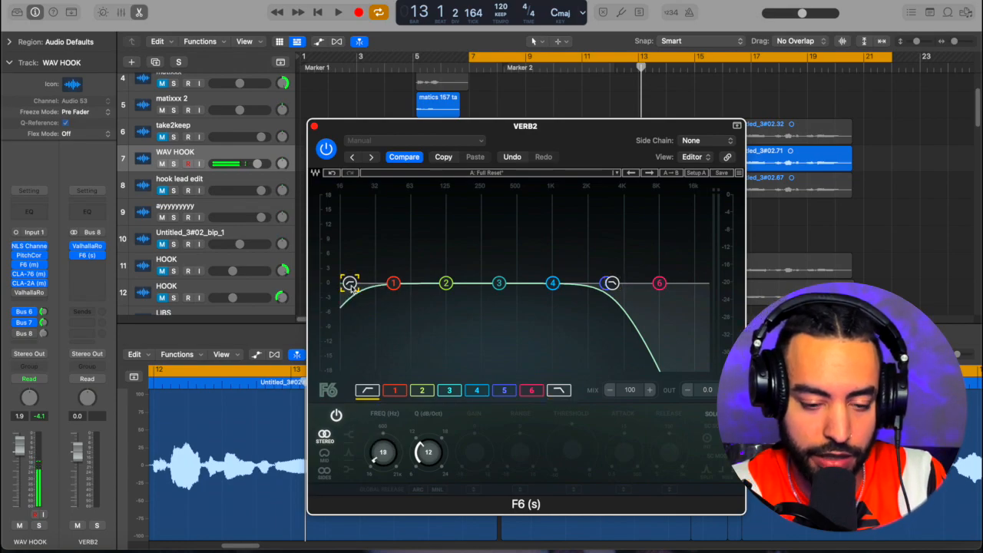
left_click_drag(350, 283, 438, 283)
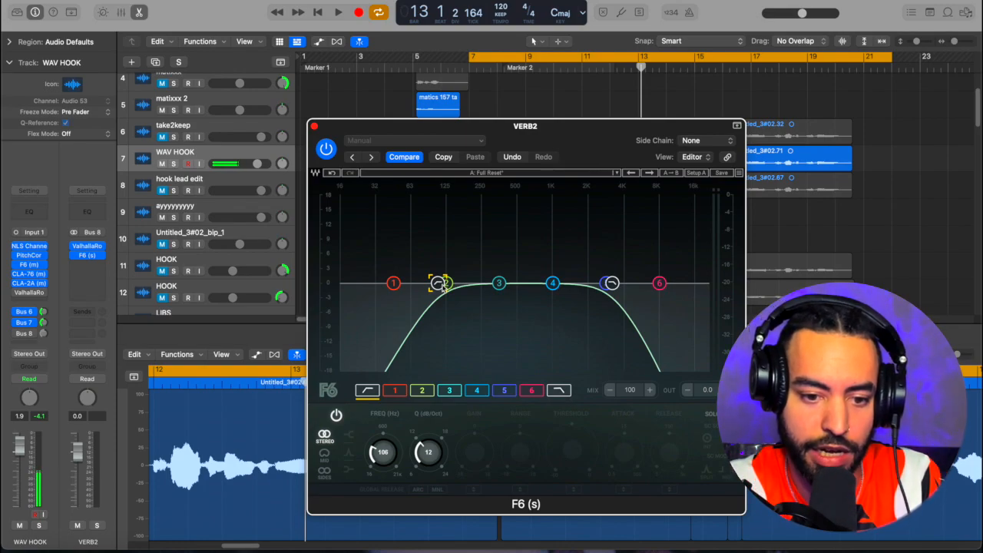
left_click_drag(438, 284, 444, 284)
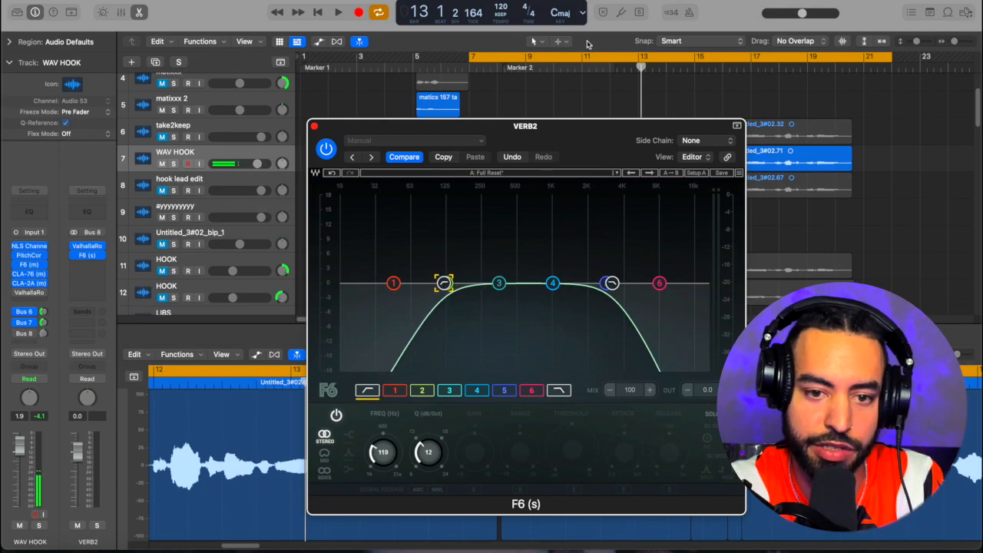
left_click_drag(530, 139, 625, 201)
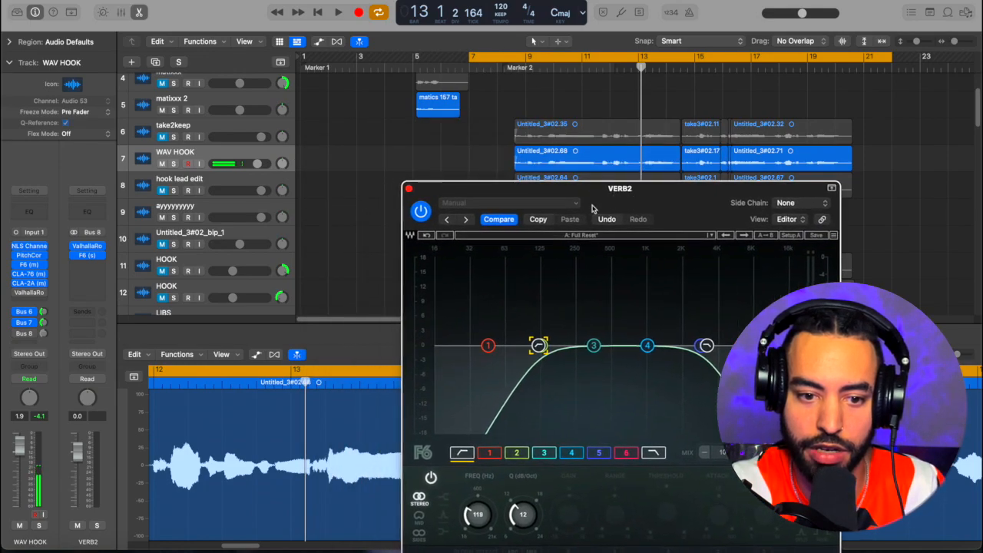
- Play the hook from Marker 2 while toggling the F6 bypass, re-enable WAV HOOK's Bus 8 send, and stop playback
left_click(422, 212)
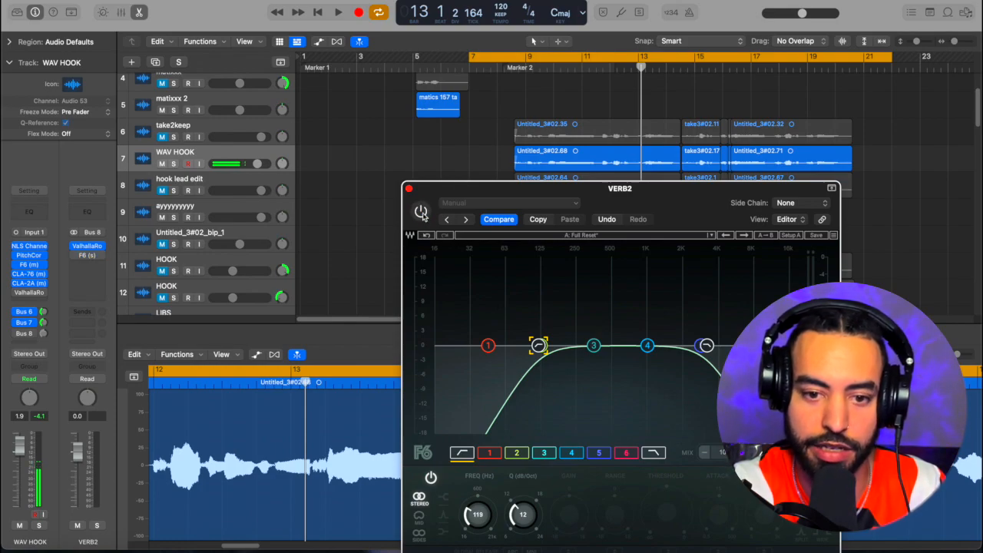
left_click(421, 211)
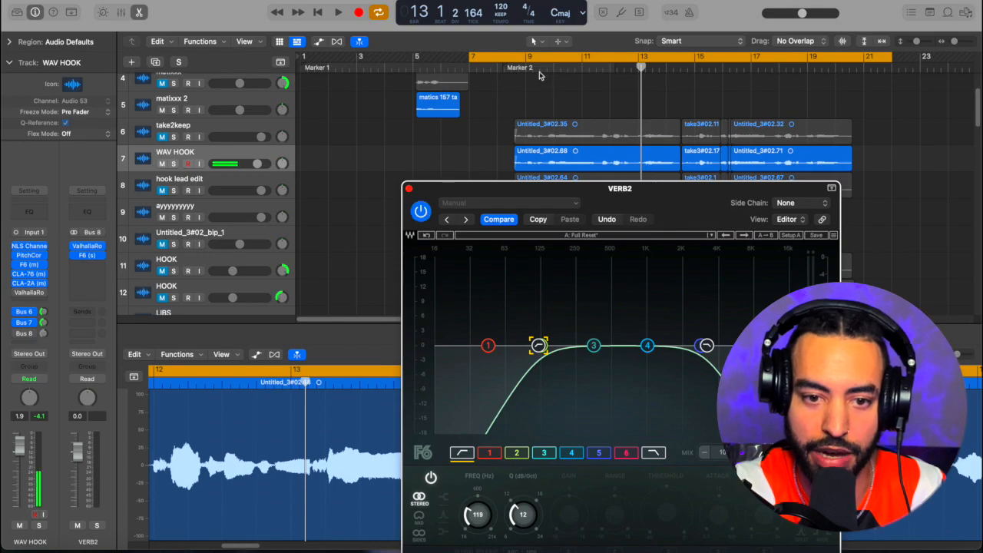
left_click(506, 73)
key("space")
left_click(422, 212)
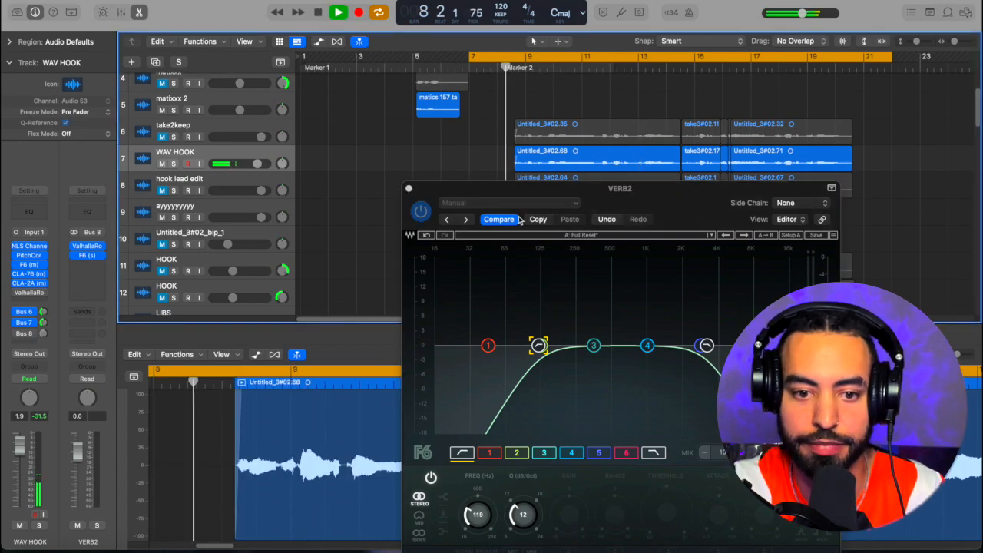
left_click(422, 212)
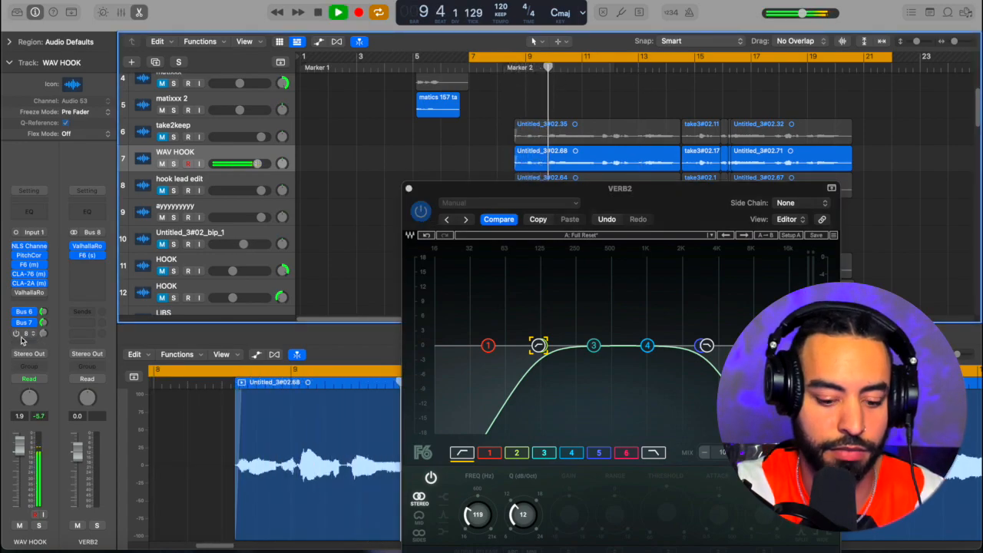
key("space")
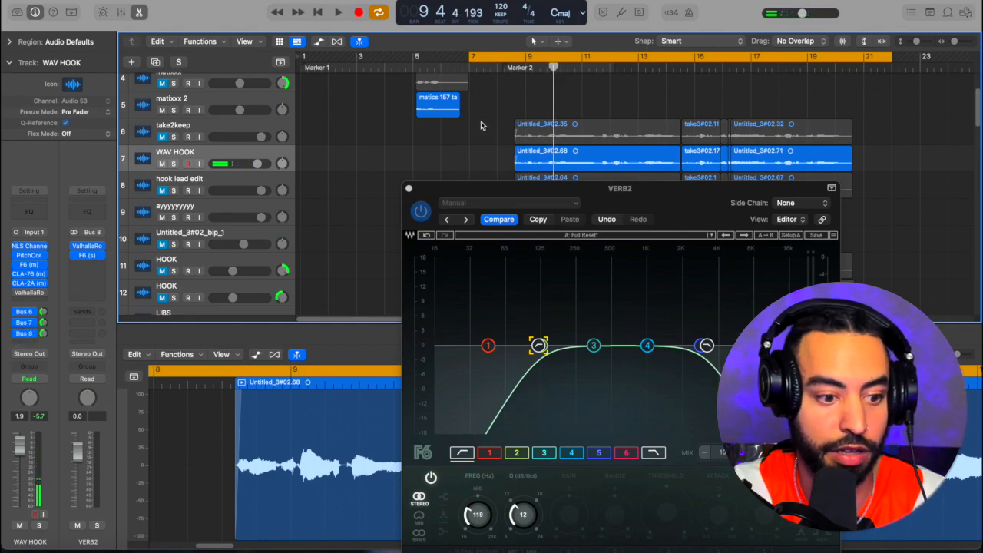
- Compare the hook's Bus 8 reverb with the F6 bypassed and active during playback, leave it active, and close its window
key("space")
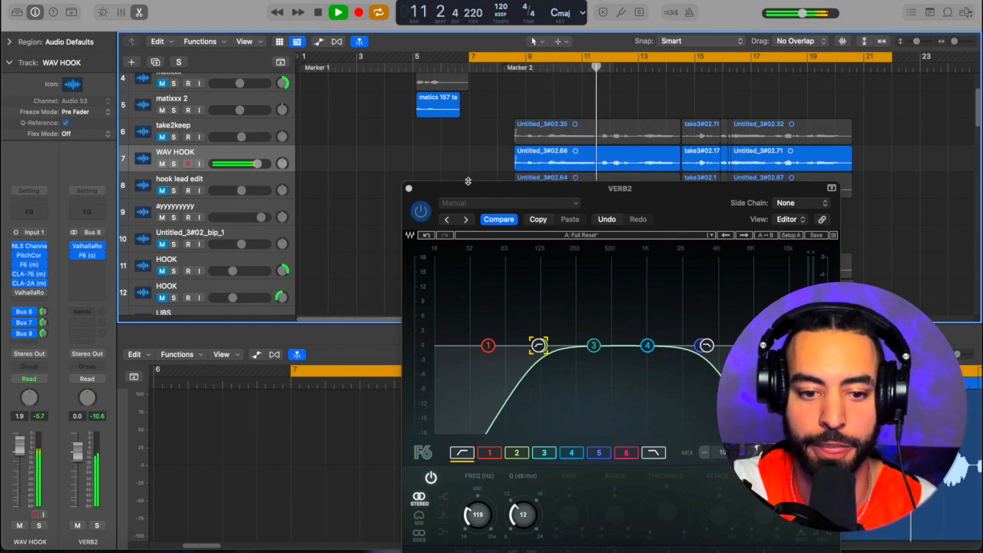
key("space")
left_click(421, 213)
left_click(422, 212)
left_click(422, 212)
key("space")
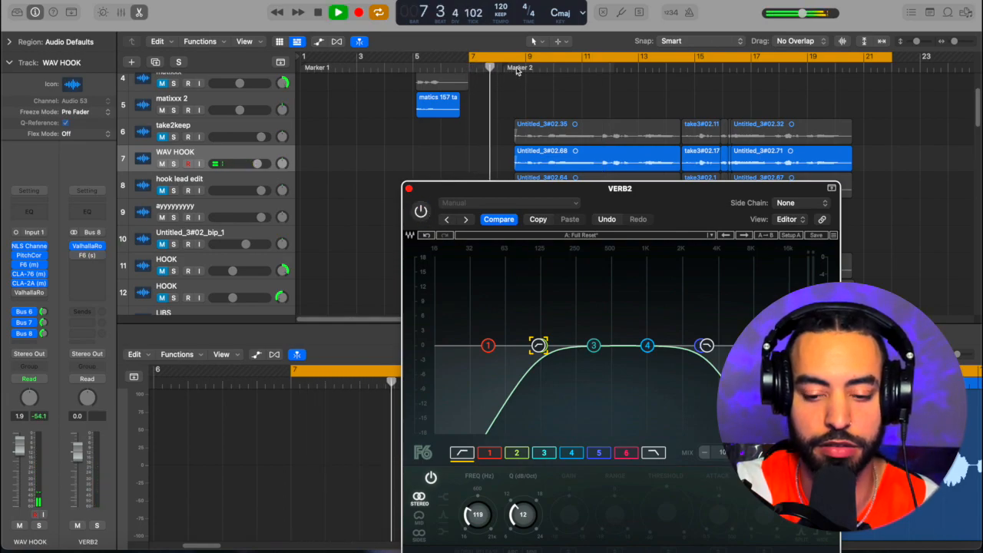
left_click(421, 212)
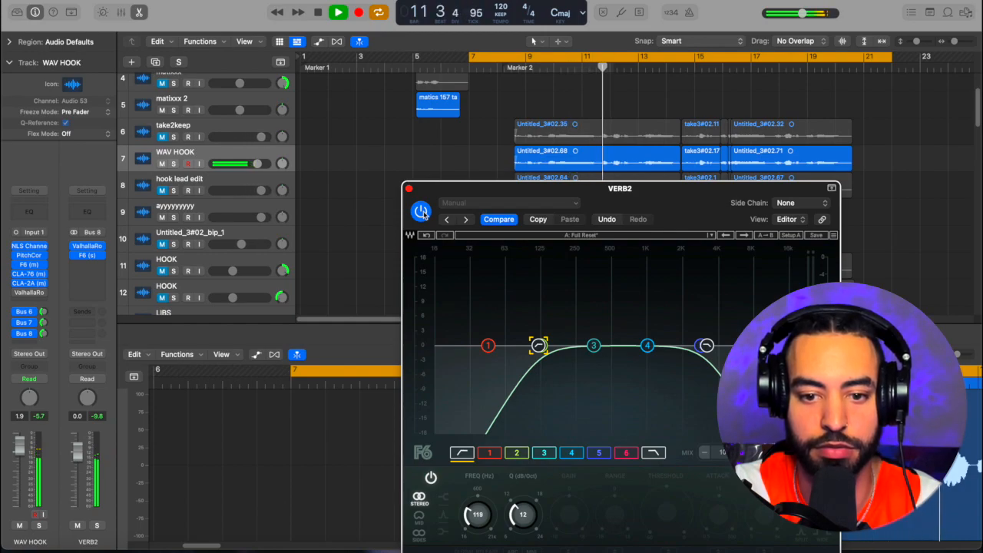
left_click(421, 212)
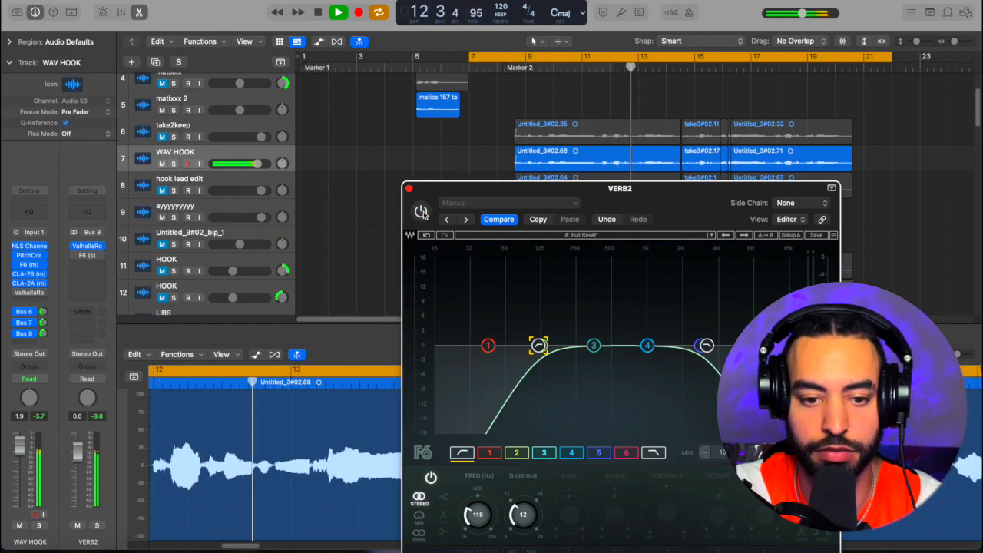
left_click(422, 212)
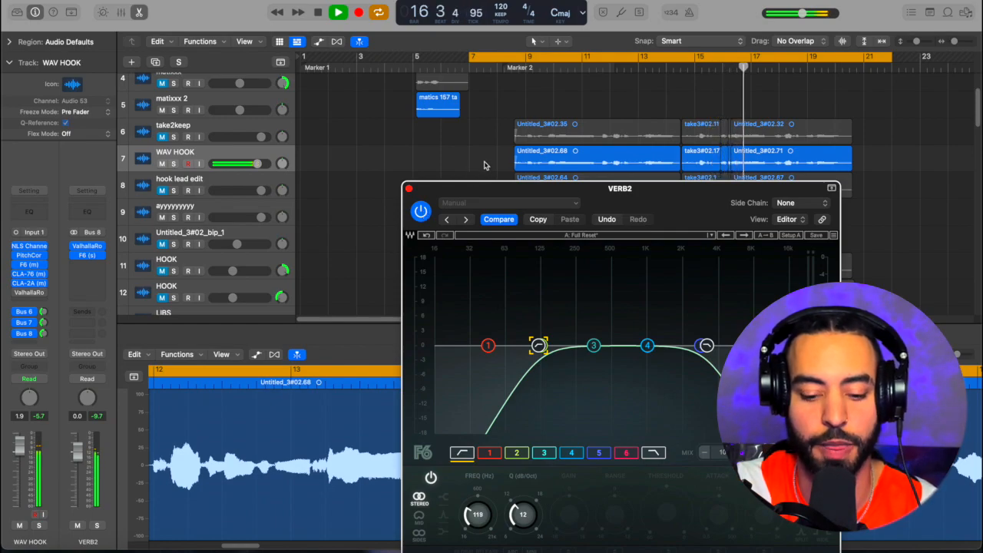
key("space")
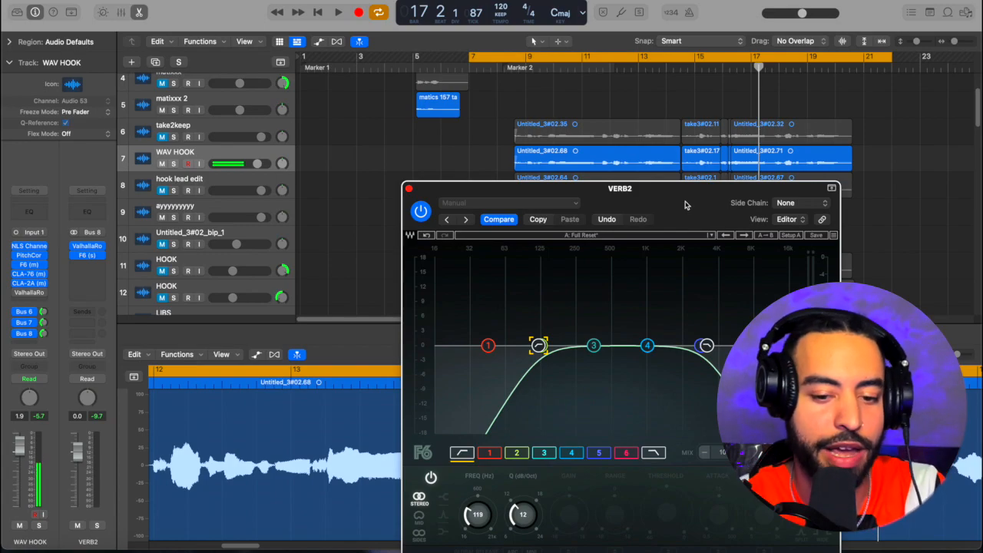
left_click(409, 189)
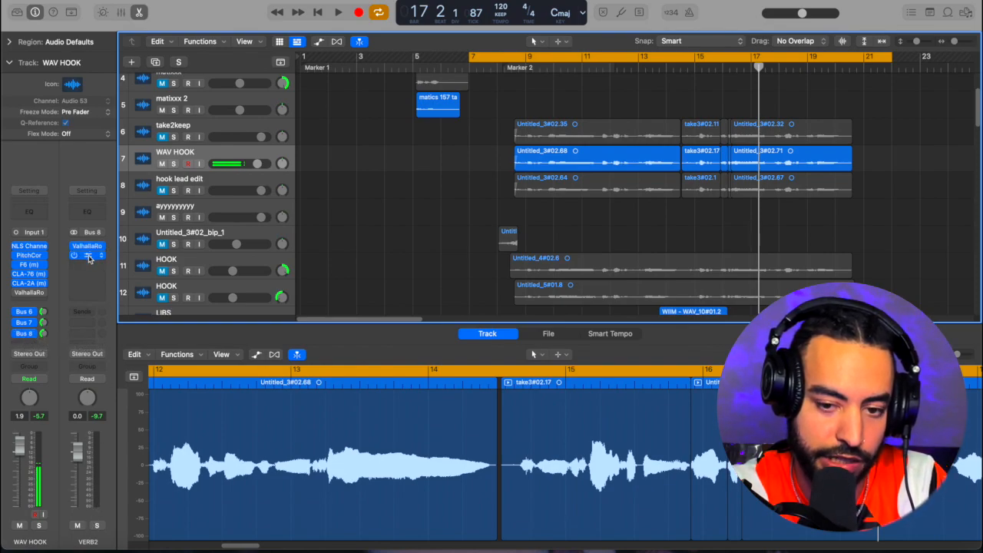
left_click(88, 256)
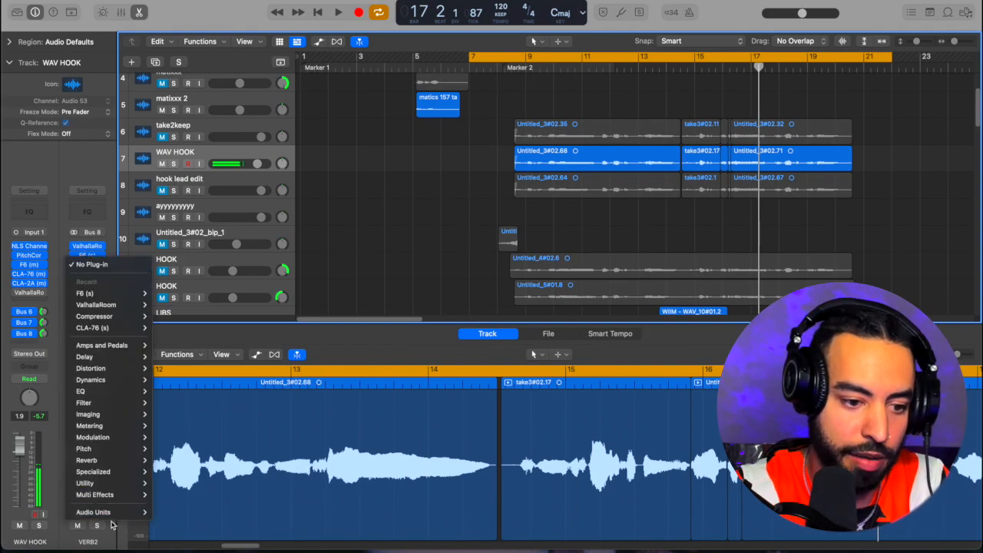
mouse_move(124, 381)
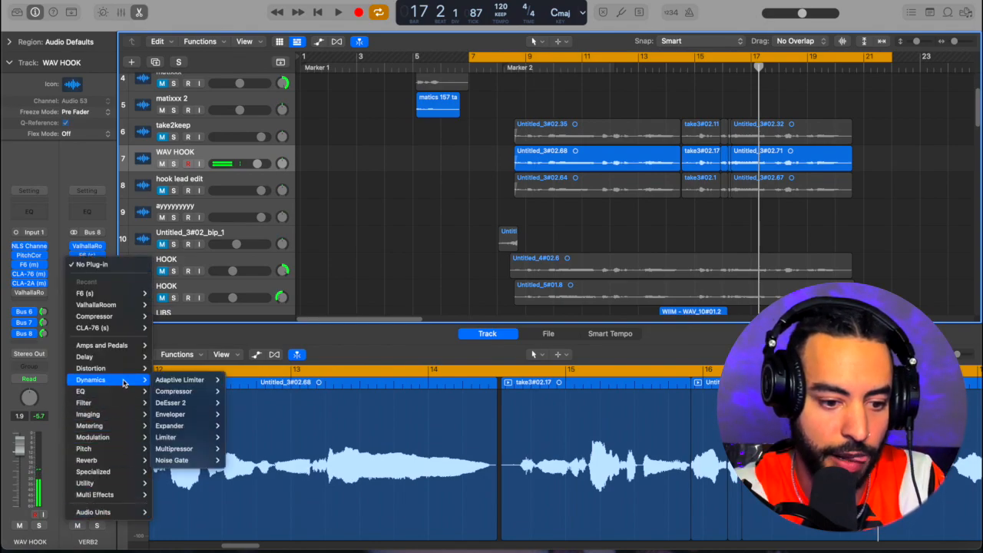
mouse_move(186, 392)
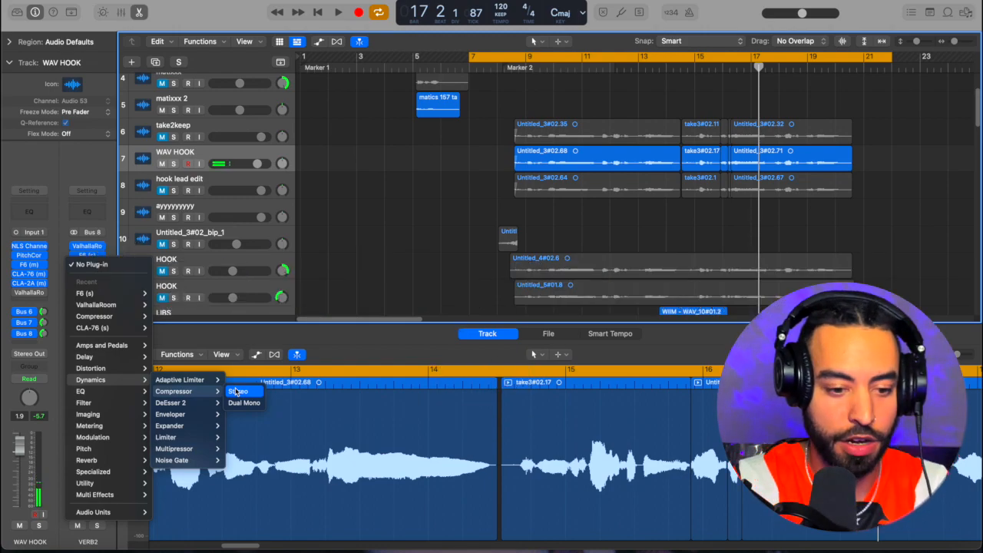
left_click(358, 271)
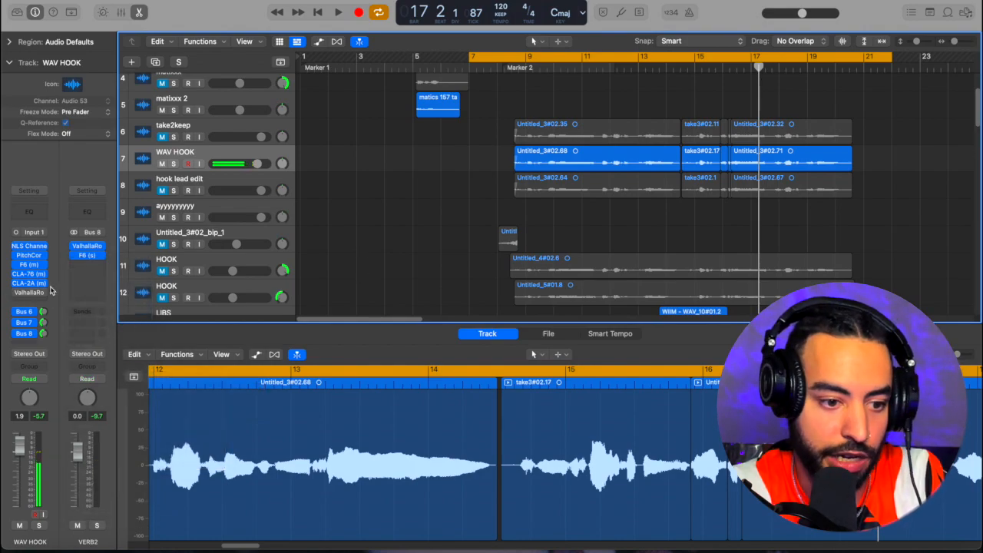
- Insert the stereo Compressor after the F6 on the VERB2 channel
left_click(89, 267)
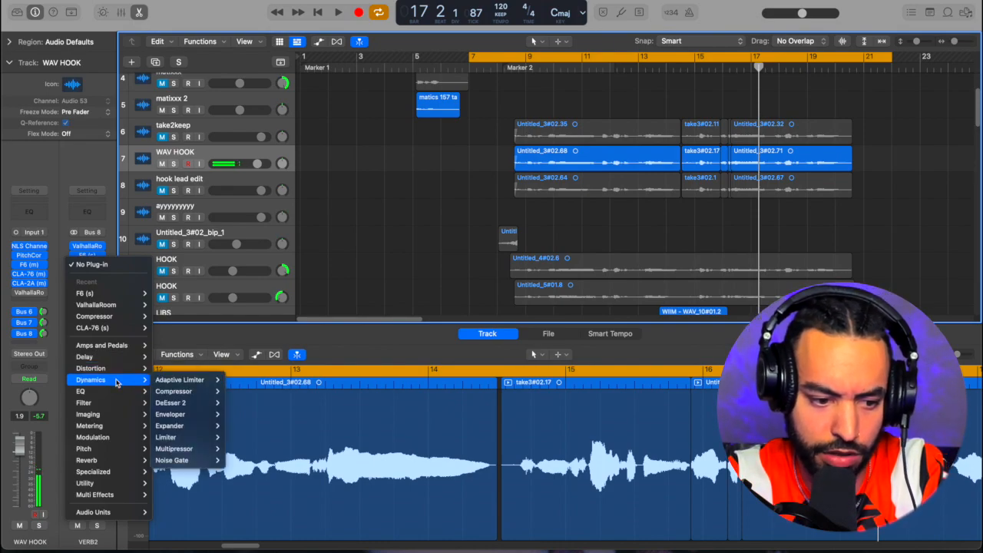
mouse_move(174, 392)
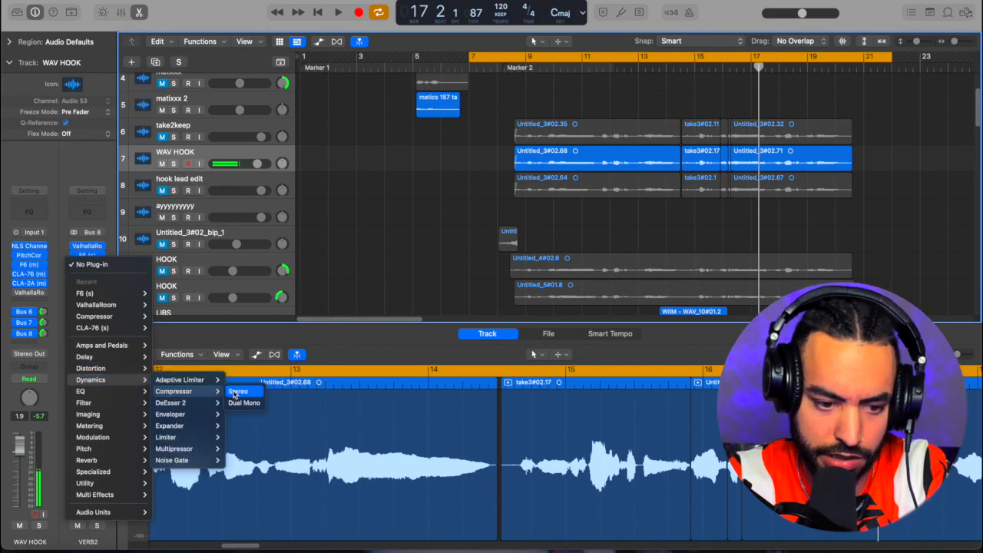
left_click(236, 393)
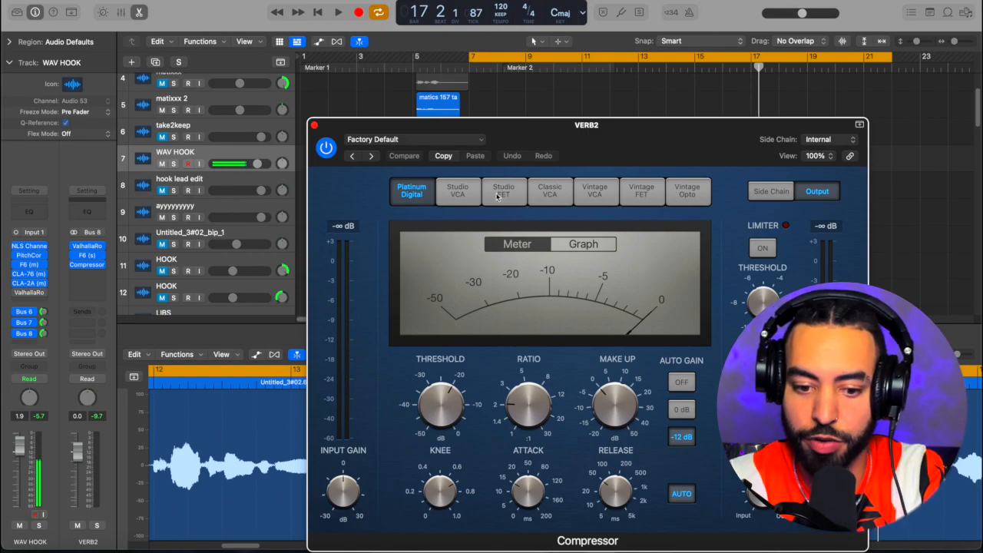
mouse_move(626, 476)
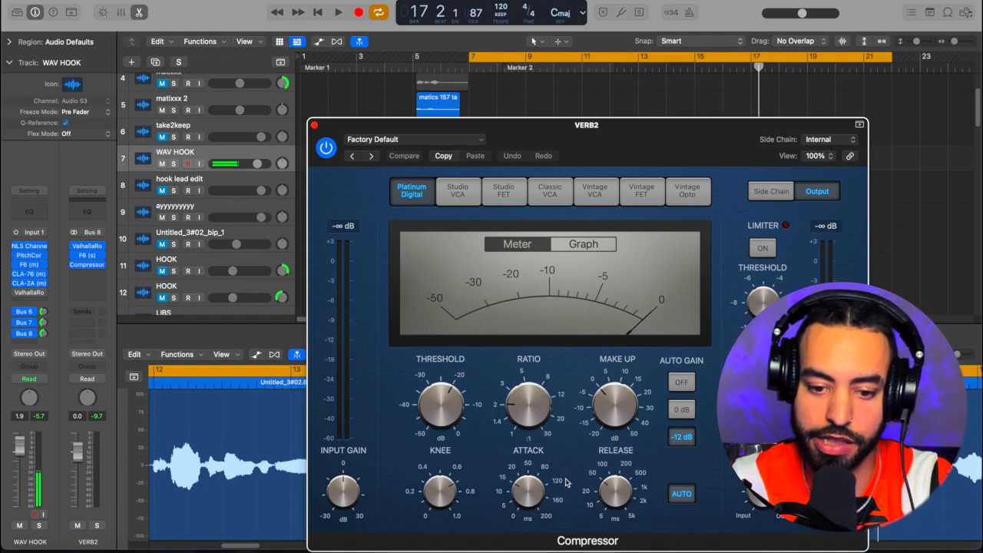
- Switch the VERB2 Compressor to the Studio FET model and turn off its automatic release
left_click(454, 193)
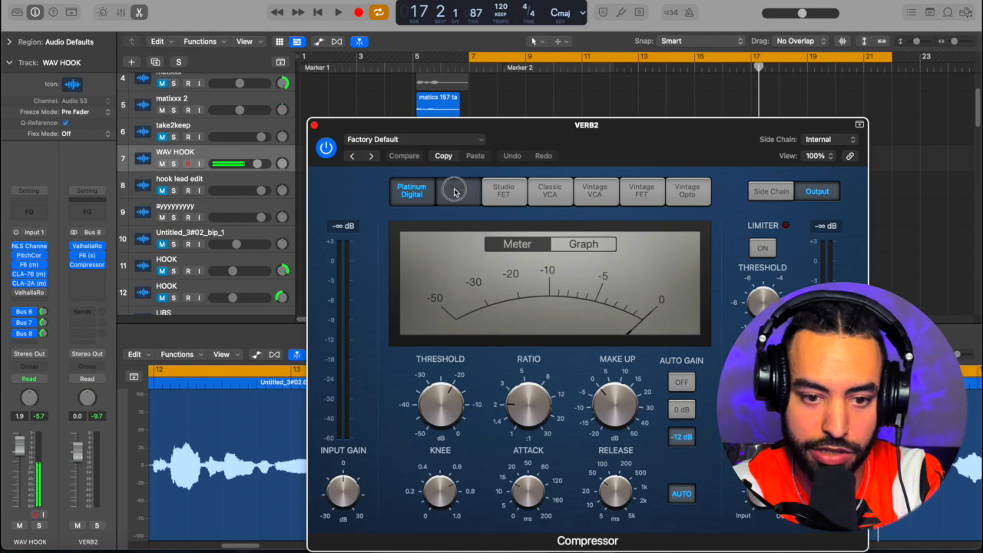
left_click(503, 192)
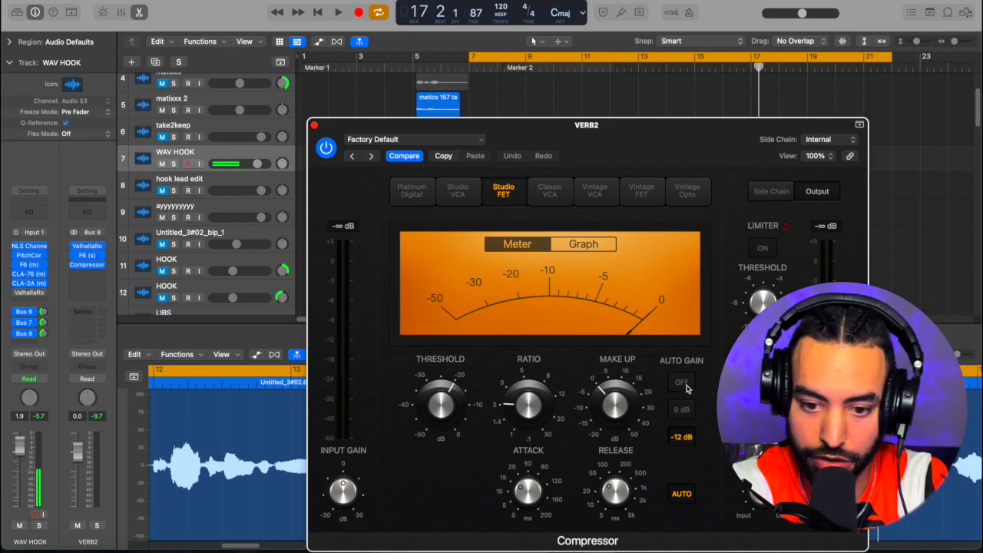
left_click(683, 495)
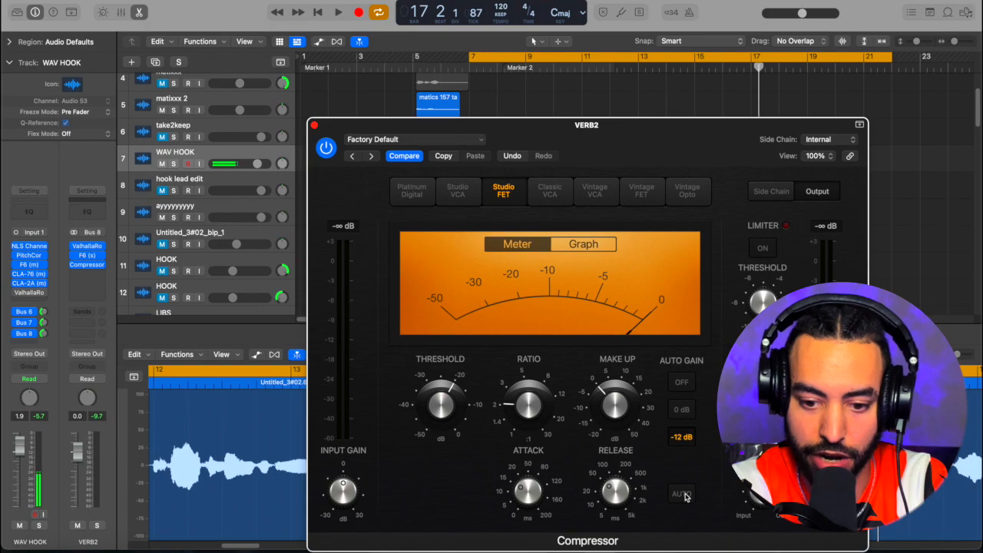
- Uncover the hook regions behind the Compressor window, play the hook to check the VERB2 gain reduction, and stop playback
left_click_drag(629, 132, 699, 256)
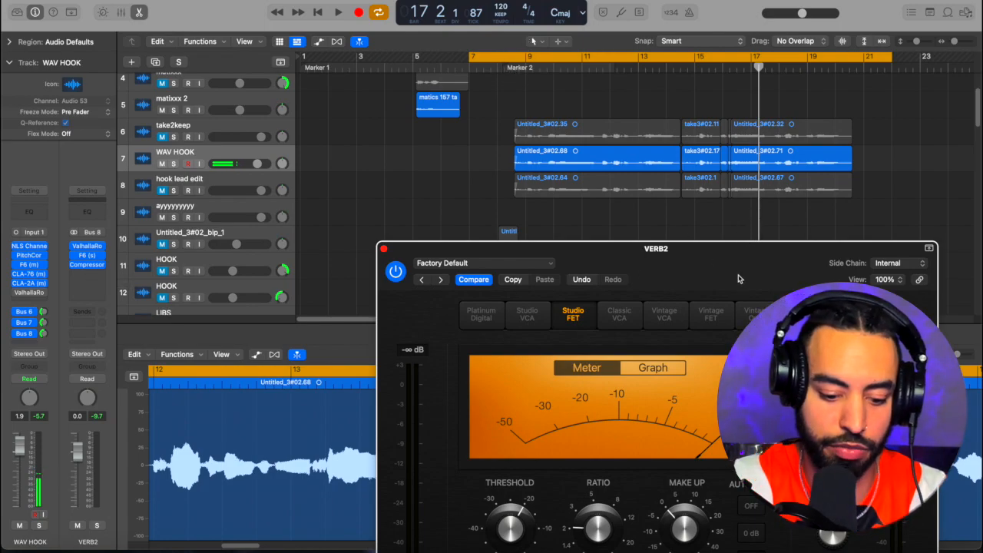
left_click_drag(738, 279, 736, 230)
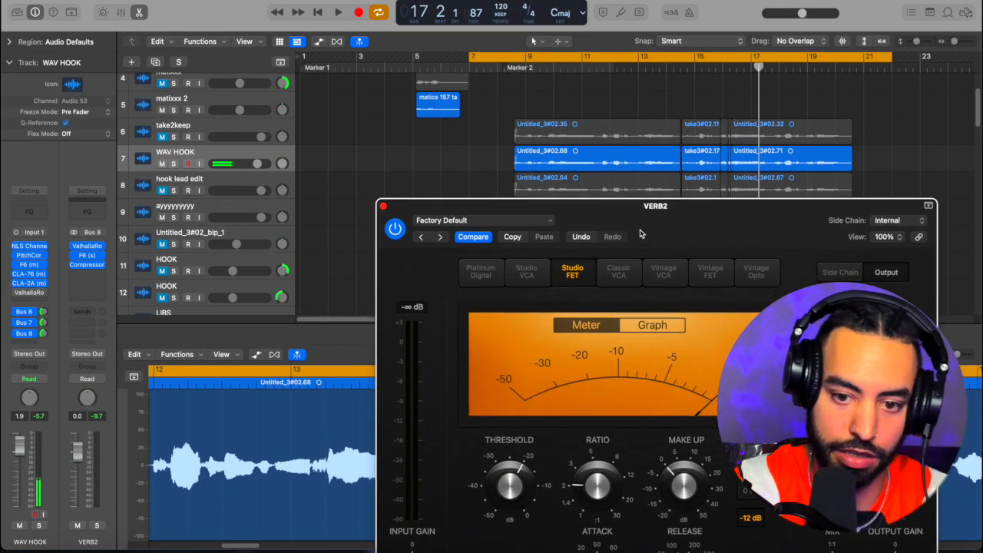
left_click_drag(677, 218, 676, 224)
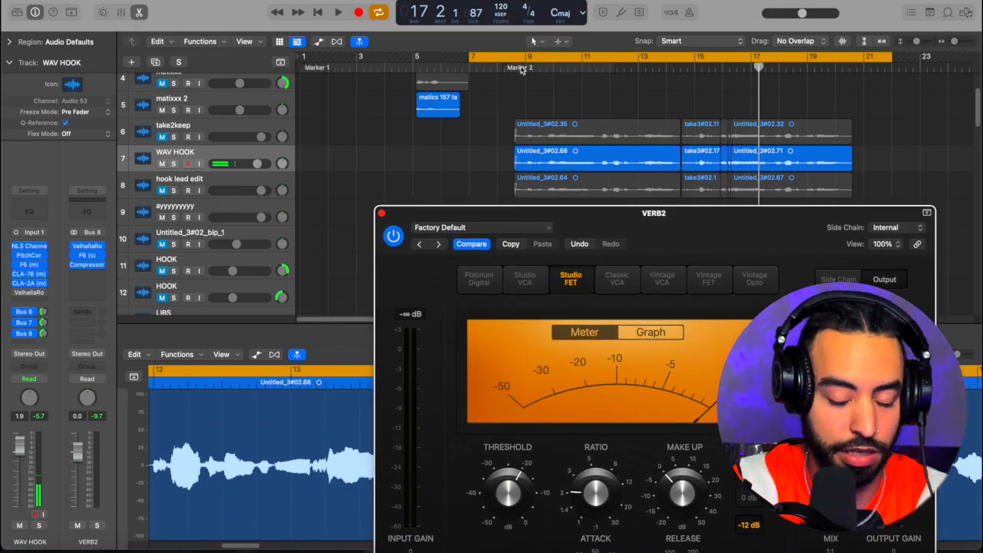
key("space")
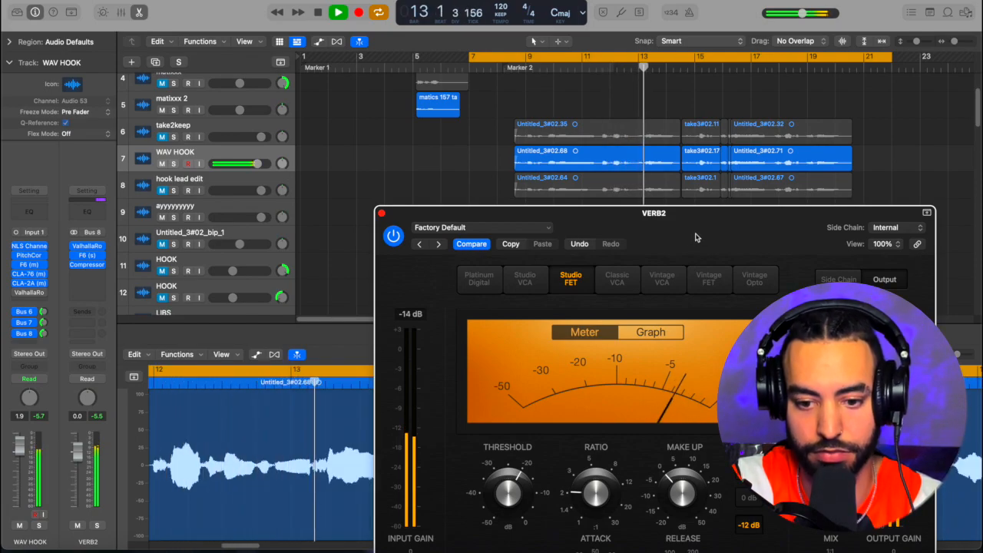
key("space")
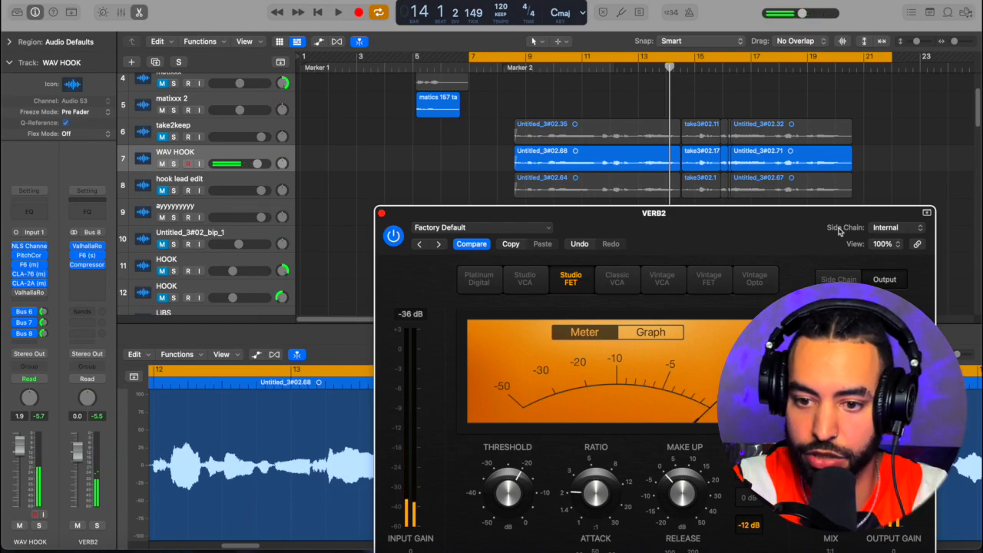
- Set the Compressor's side-chain source to WAV HOOK (Audio 53)
left_click(901, 228)
mouse_move(903, 249)
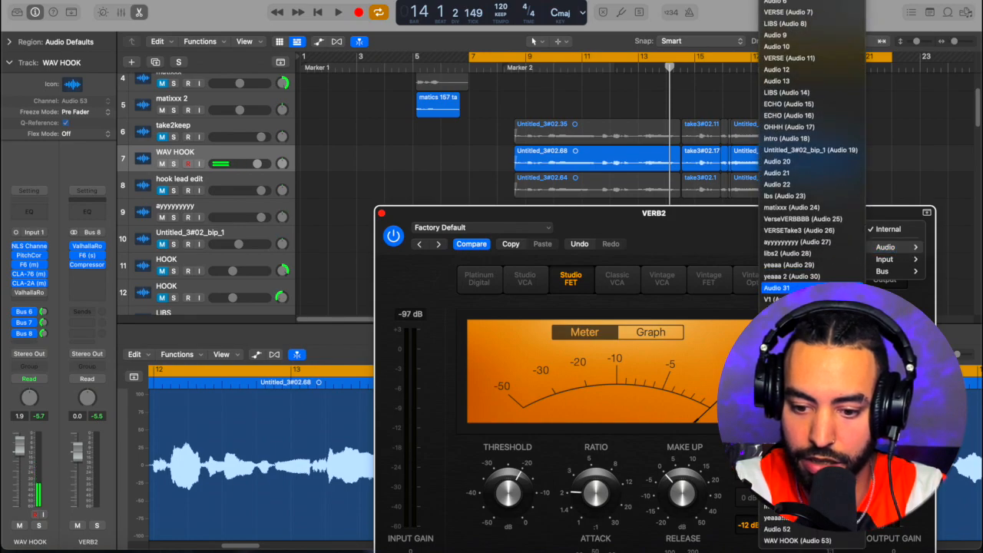
left_click(799, 540)
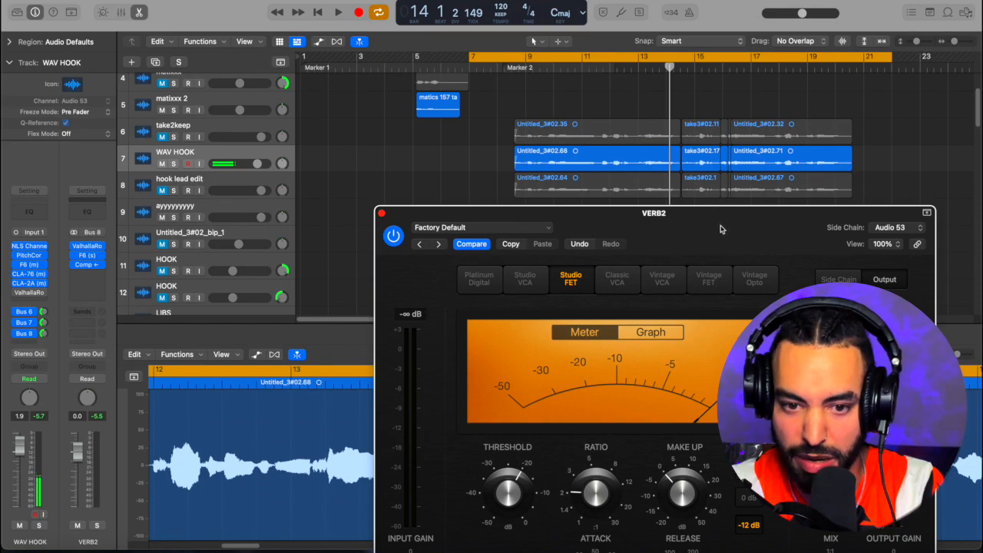
left_click_drag(721, 235, 726, 202)
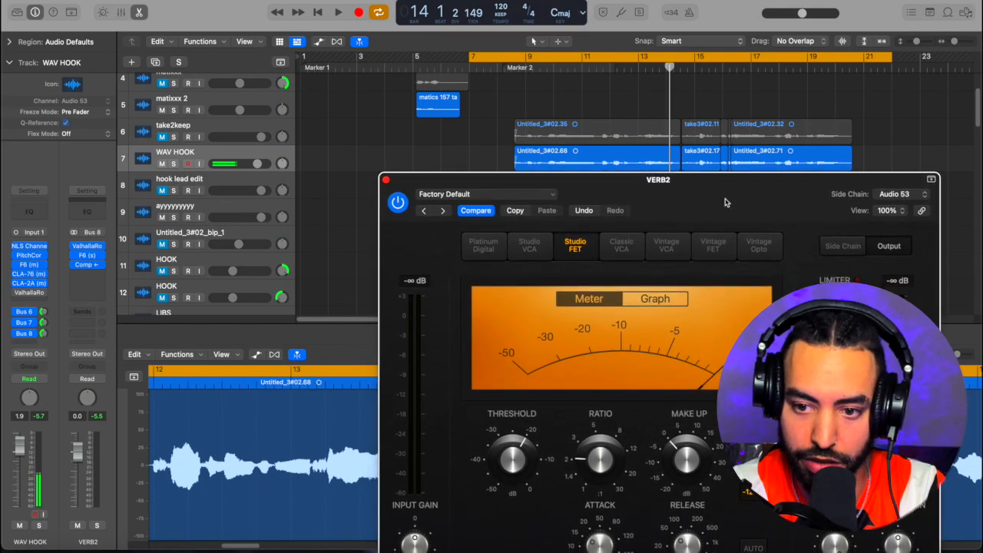
- Turn the Compressor's Auto Gain off while playing the hook from Marker 2, and stop playback
left_click(513, 69)
key("space")
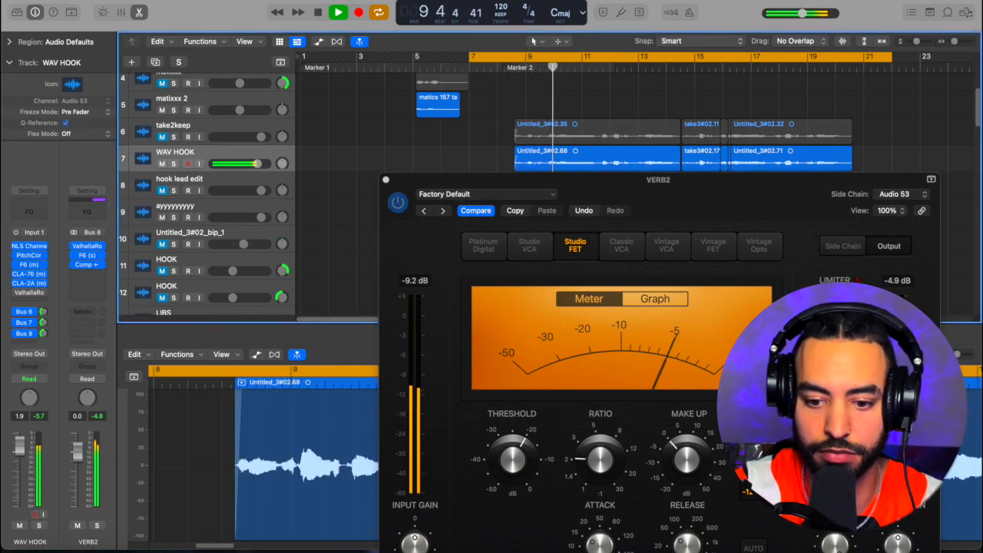
left_click(692, 200)
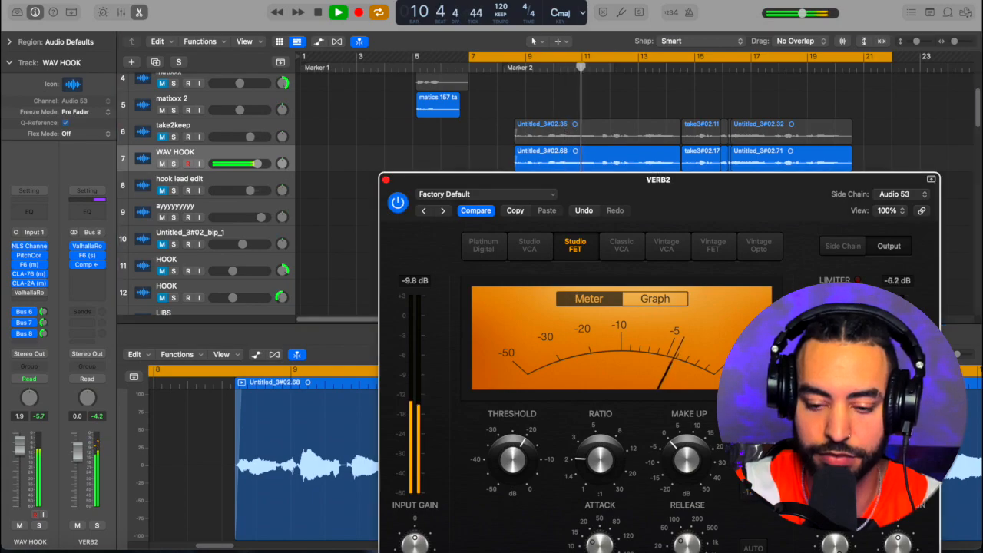
left_click_drag(691, 200, 683, 208)
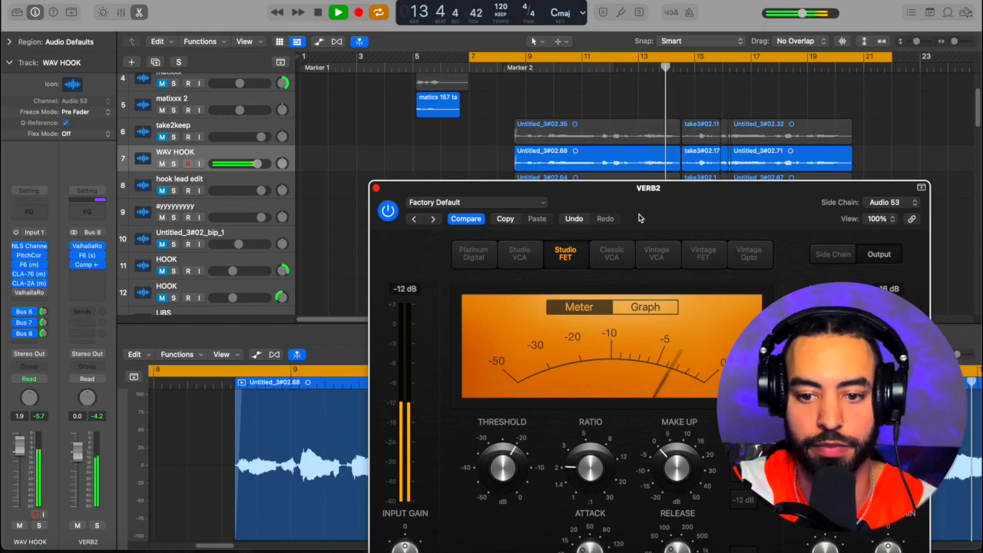
key("space")
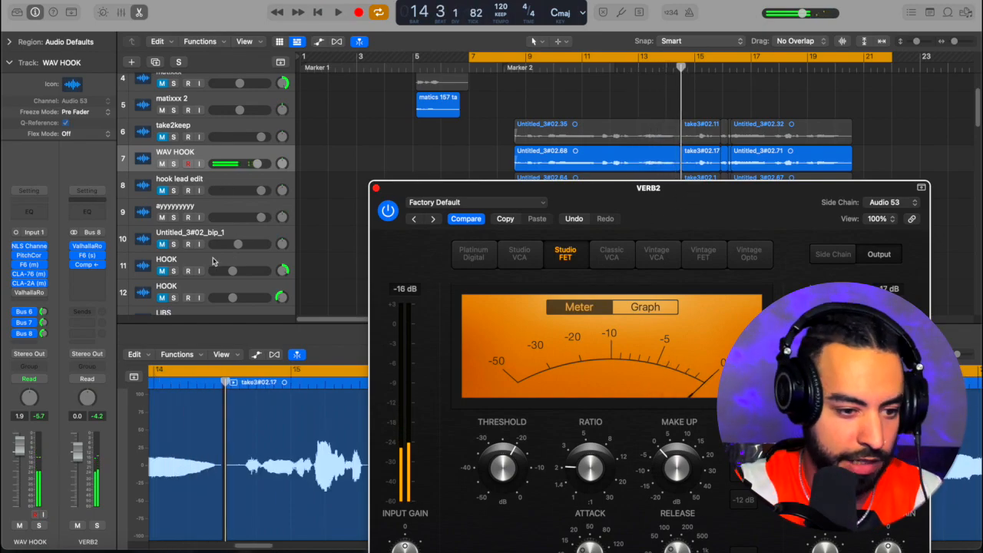
- Set VERB2's ValhallaRoom decay to 4.66 s and depth to 81.9%, and close its window
left_click(90, 249)
left_click_drag(412, 312, 413, 302)
left_click_drag(489, 265, 489, 254)
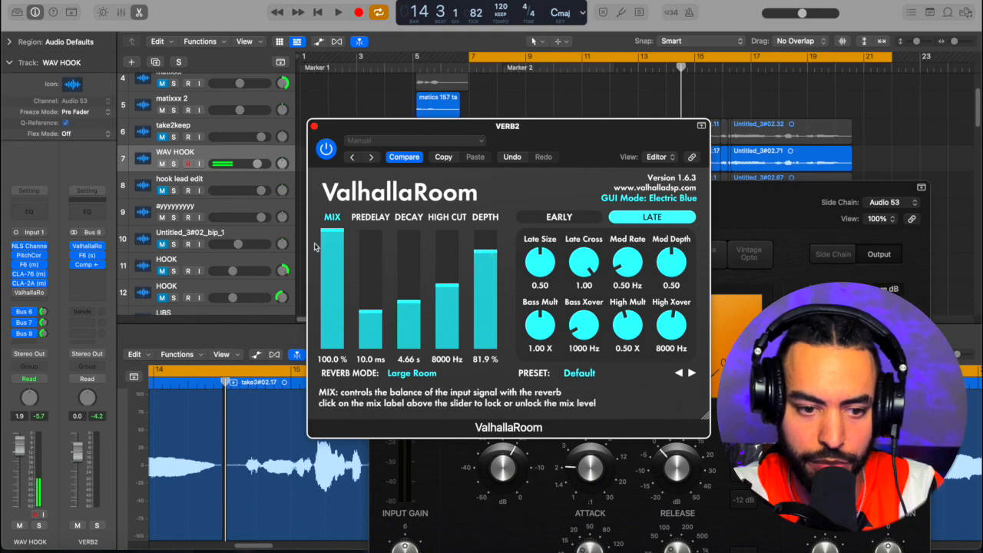
left_click(314, 126)
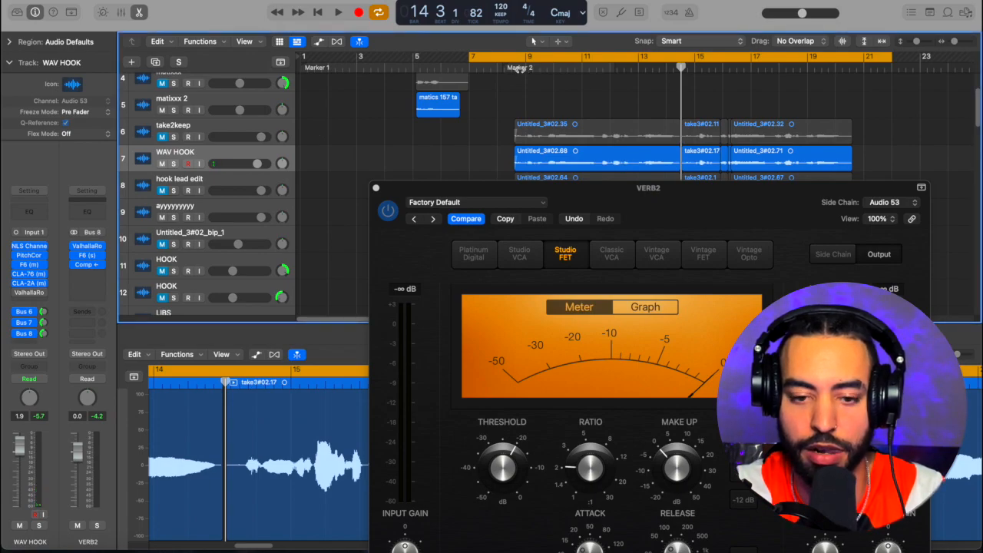
- Play the hook from bar 8 to hear the longer reverb through the side-chained compressor, and stop playback
left_click(520, 69)
key("space")
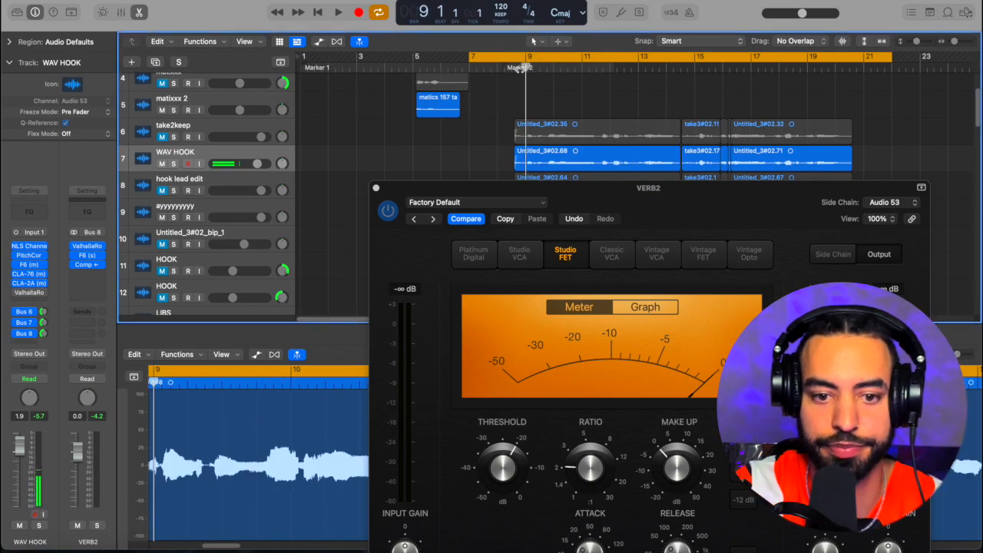
left_click(503, 69)
key("space")
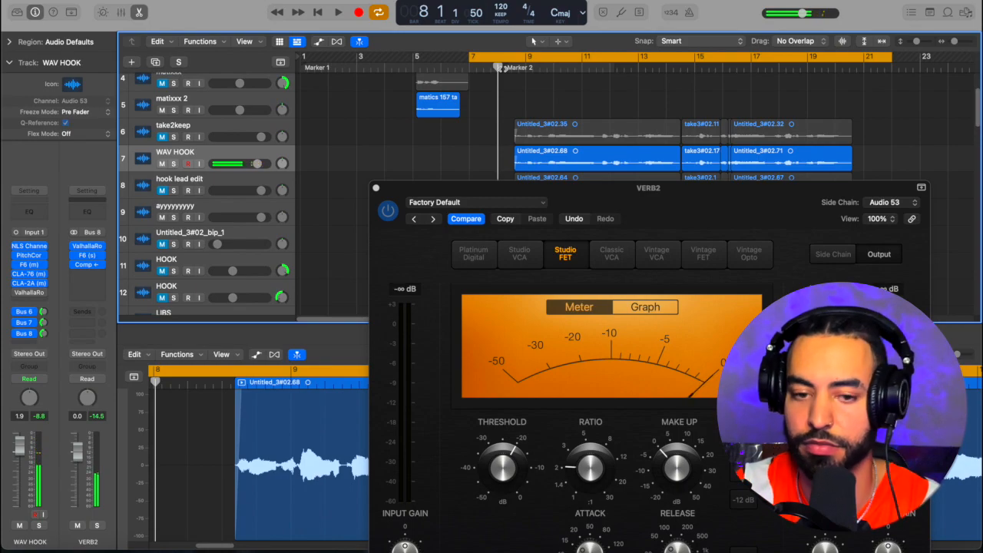
key("space")
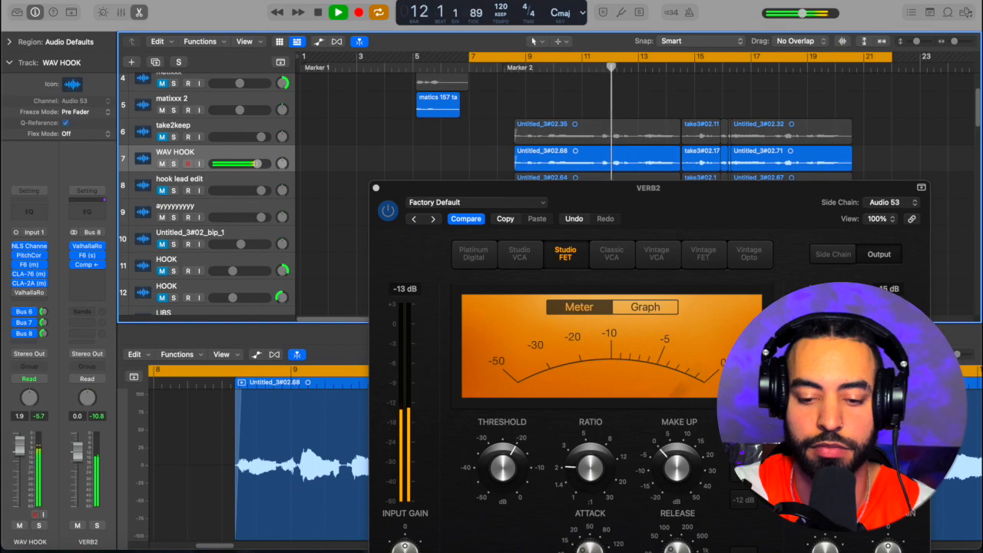
key("space")
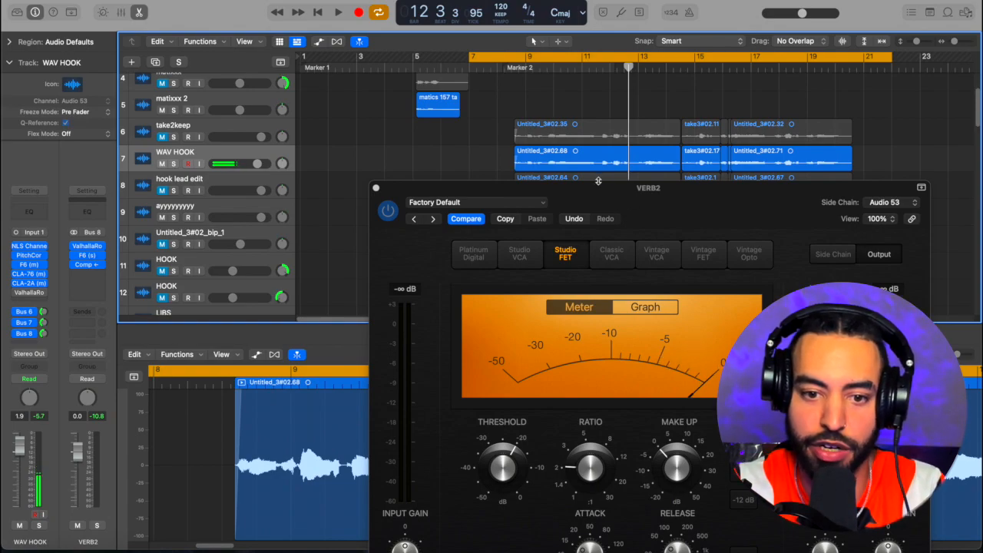
- Solo WAV HOOK and raise the VERB2 Compressor's make-up gain while playing from bar 7
left_click(565, 156)
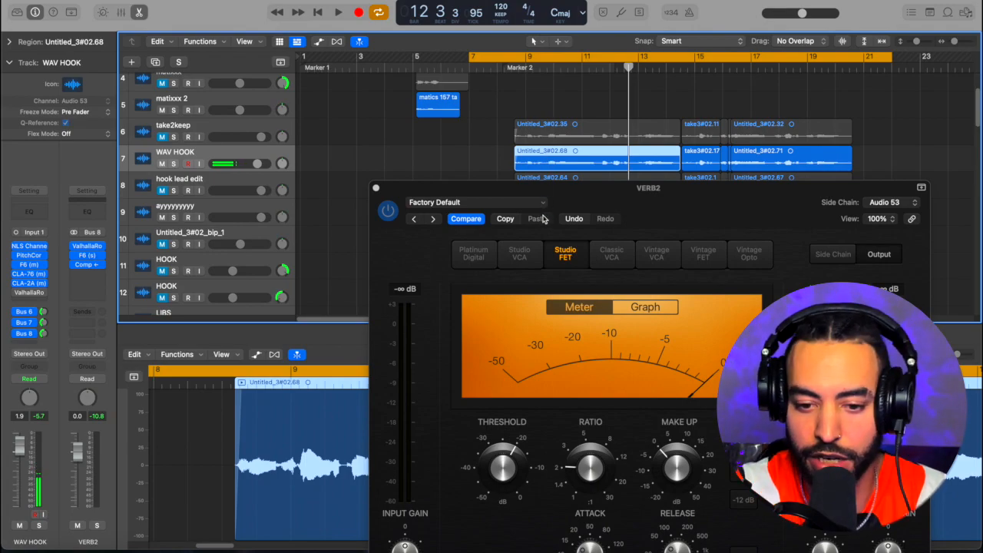
left_click_drag(683, 200, 708, 287)
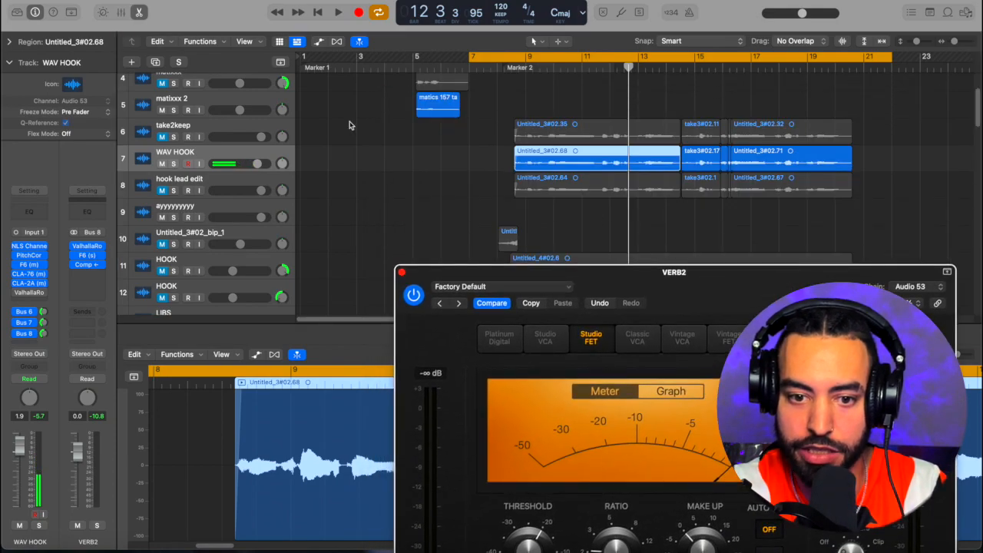
left_click(175, 166)
key("space")
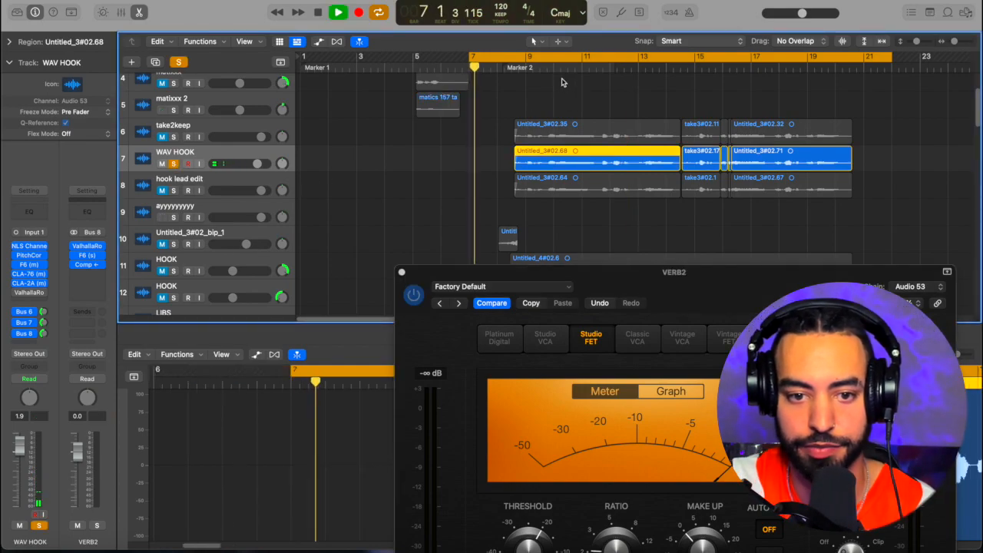
left_click_drag(753, 296, 730, 211)
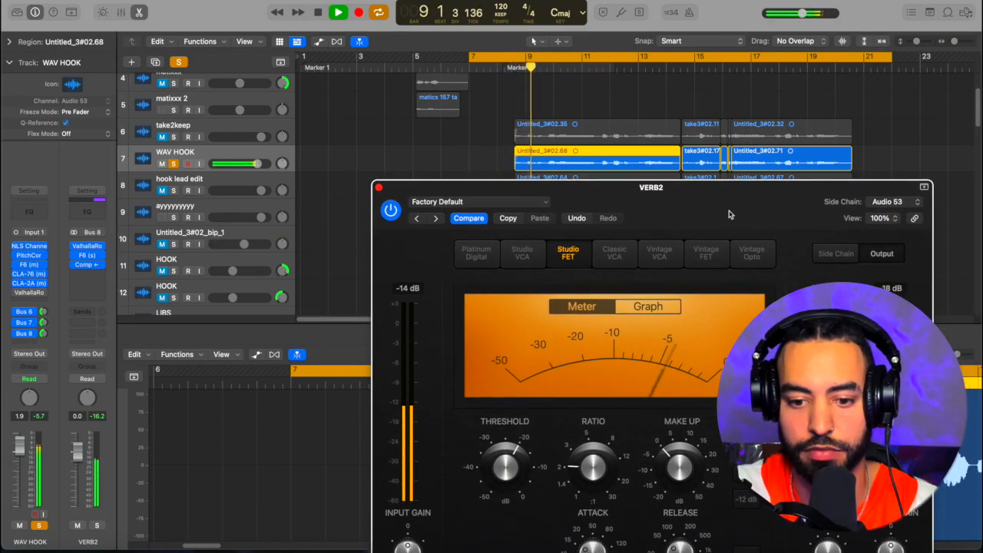
mouse_move(699, 457)
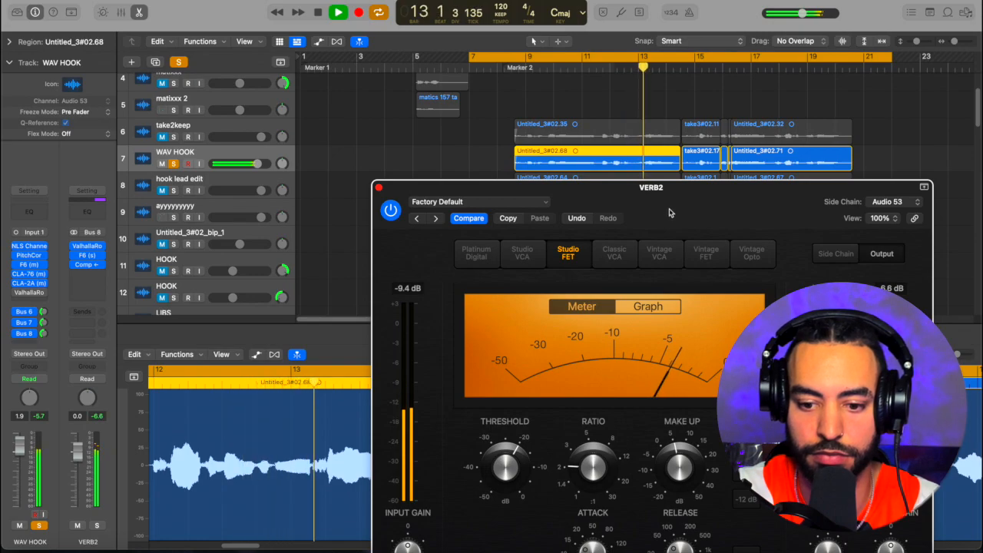
- Stop playback and set the Compressor's attack to 4.0 ms
left_click_drag(669, 213, 660, 168)
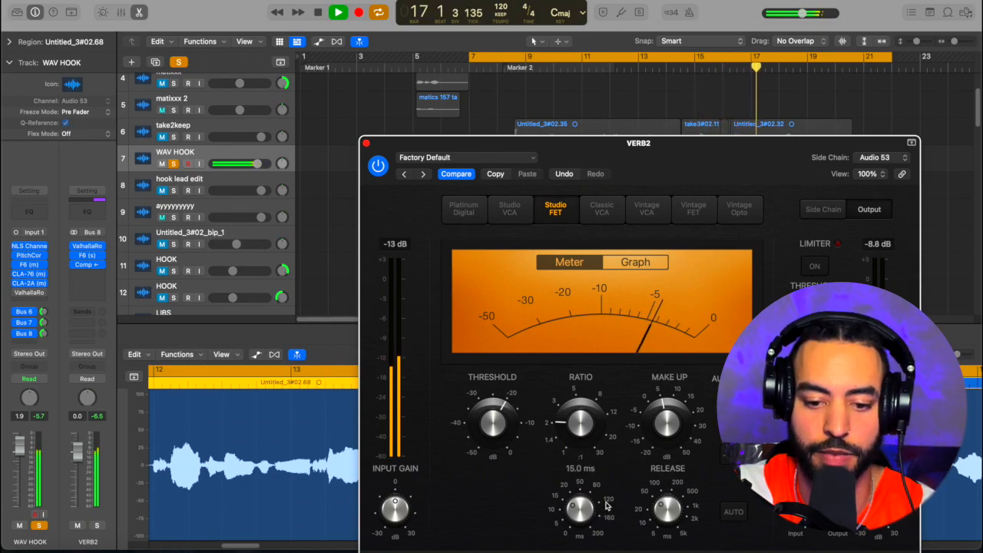
key("space")
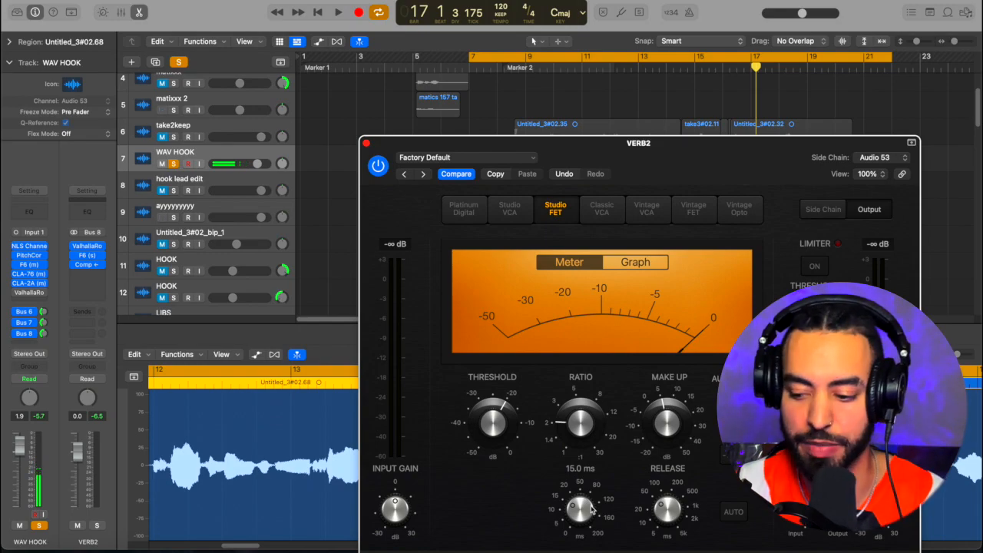
left_click_drag(591, 513, 592, 531)
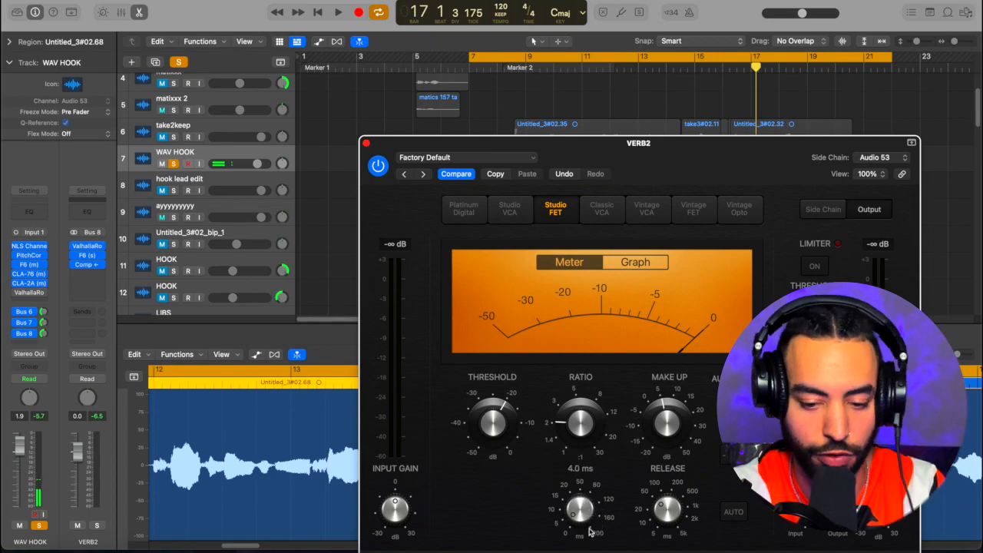
- Play the hook from Marker 2, unsolo WAV HOOK to hear it in the full mix, stop playback and close the Compressor
double_click(519, 71)
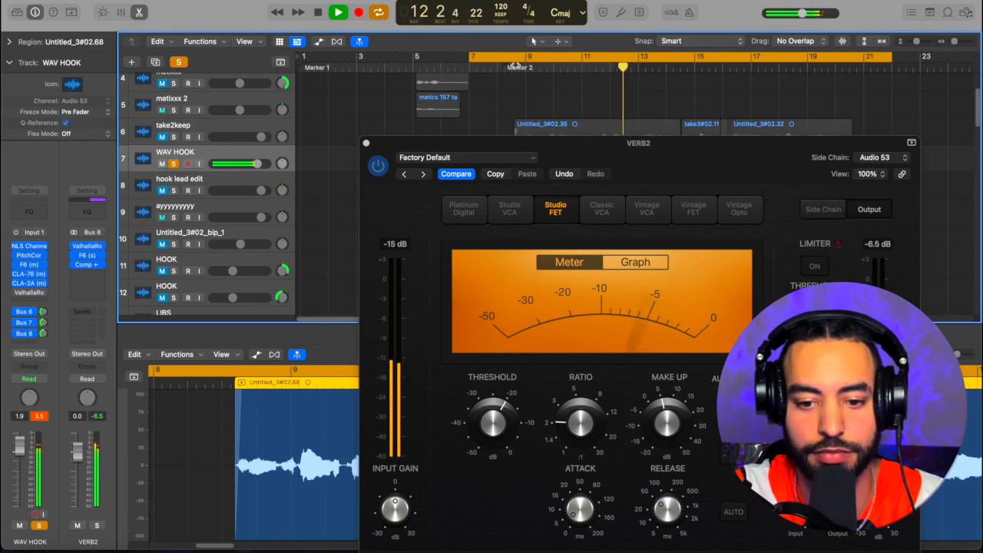
mouse_move(653, 378)
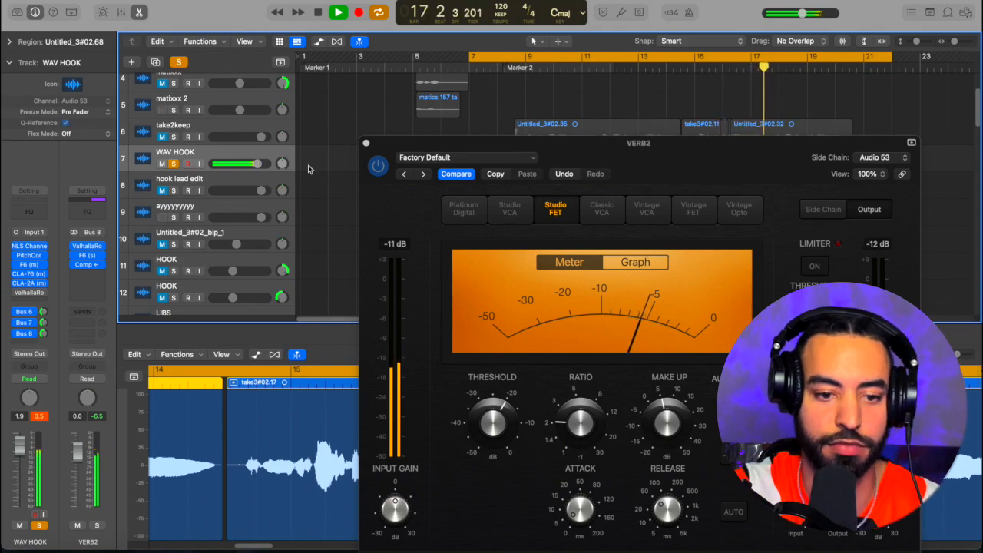
left_click(173, 164)
left_click(438, 102)
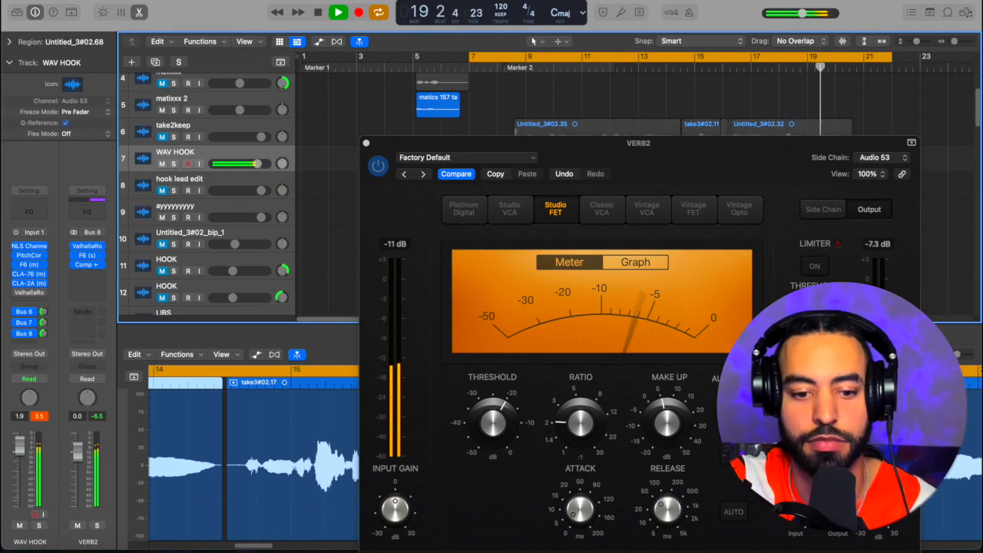
mouse_move(653, 482)
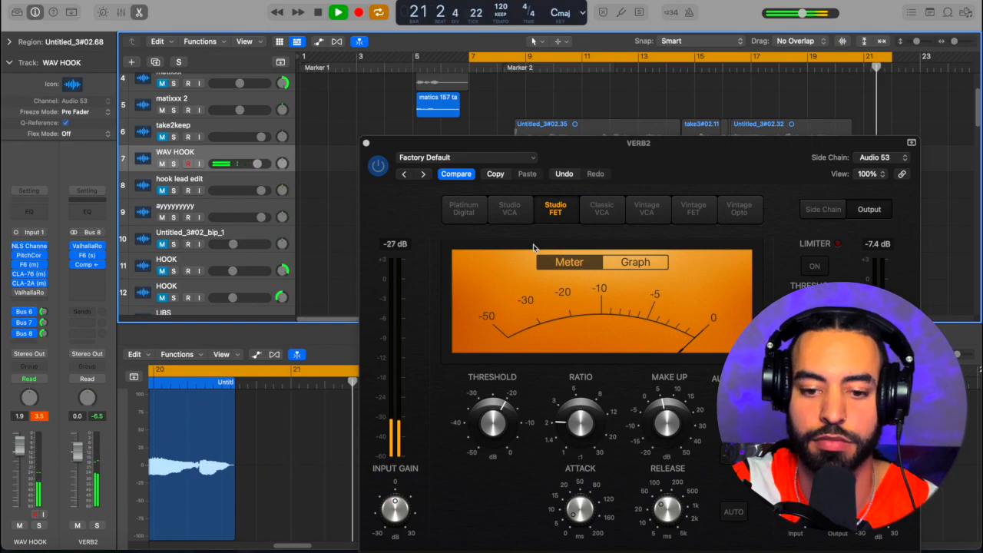
key("space")
left_click(366, 142)
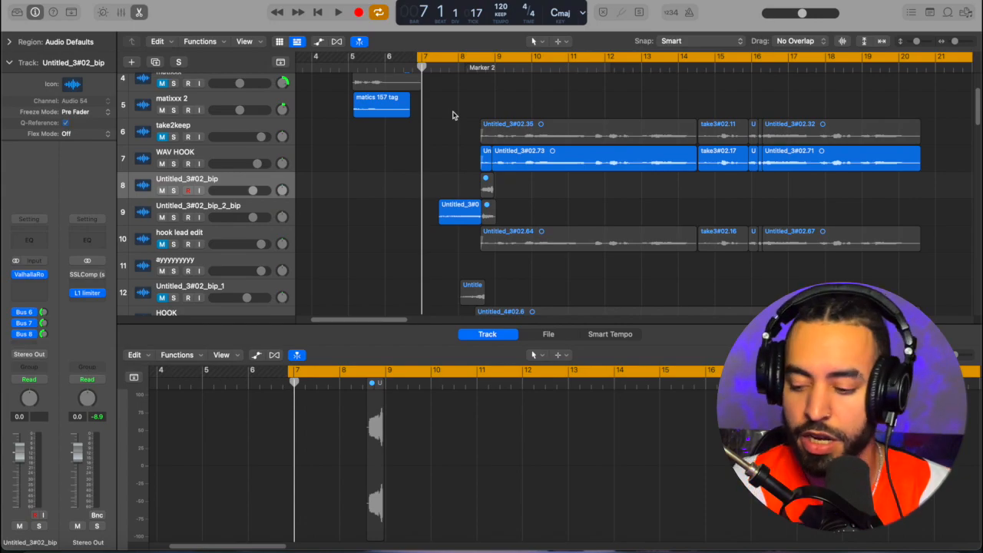
- Play the arrangement from just before Marker 2 to audition the bounced Untitled_3#02_bip effects leading into the hook
left_click(439, 69)
key("space")
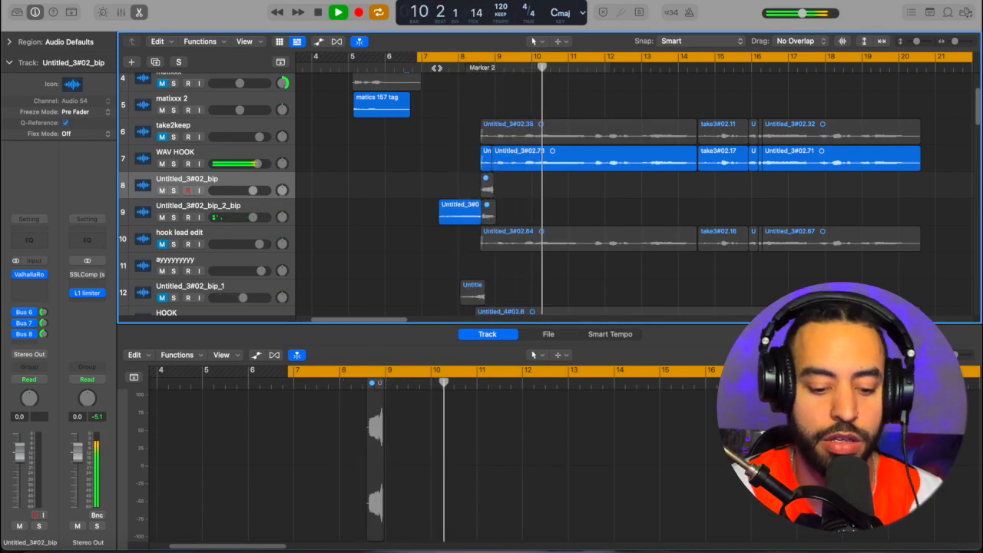
- Replay the lead-in to the hook from bar 7 to hear the bounced effects, and stop playback after bar 11
key("space")
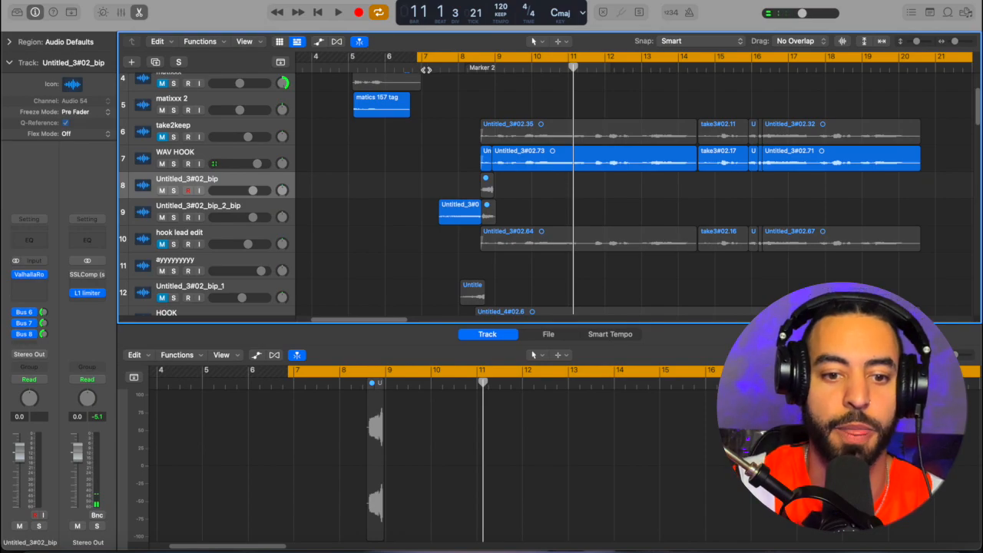
left_click(423, 69)
key("space")
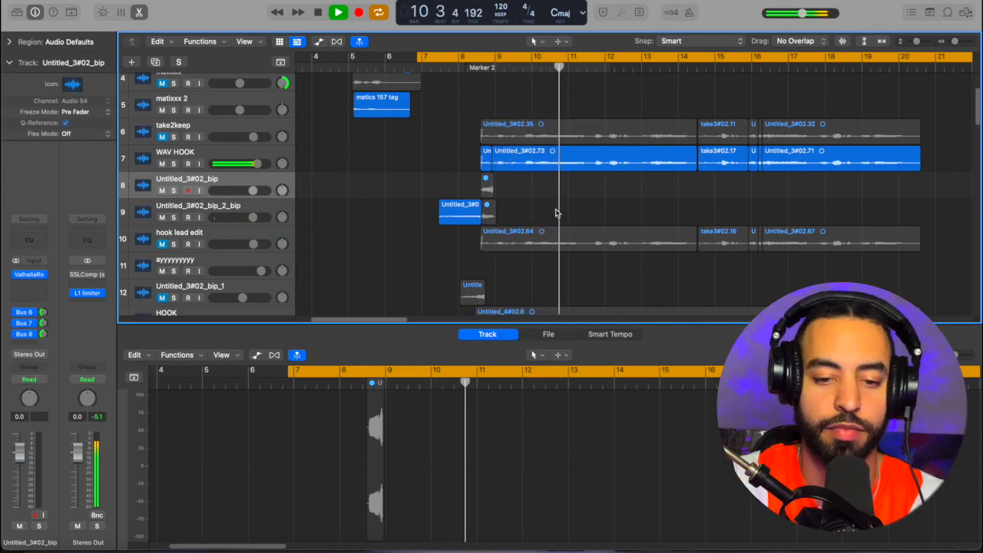
key("space")
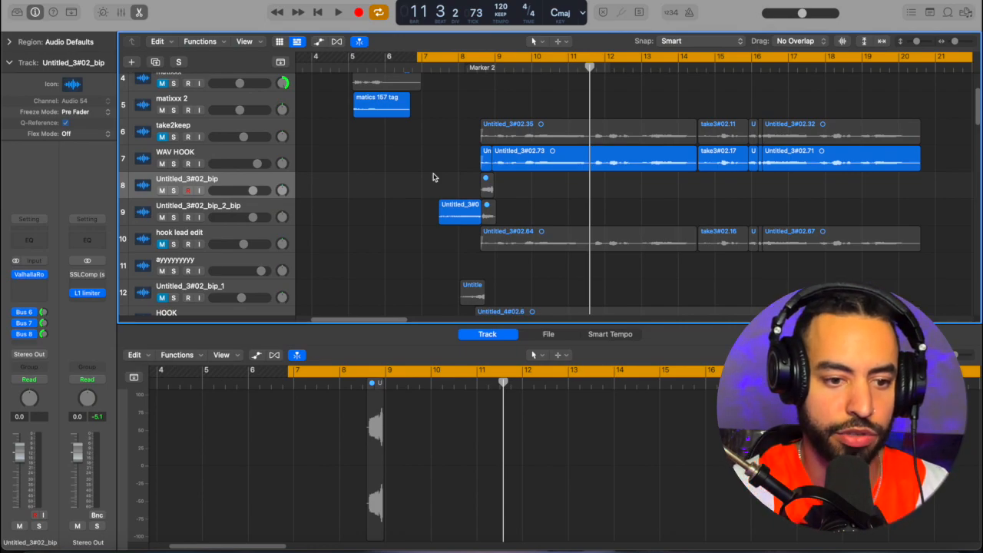
- Delete the Untitled_3#02_bip_2_bip and Untitled_3#02_bip effect tracks together with their regions
left_click(258, 208)
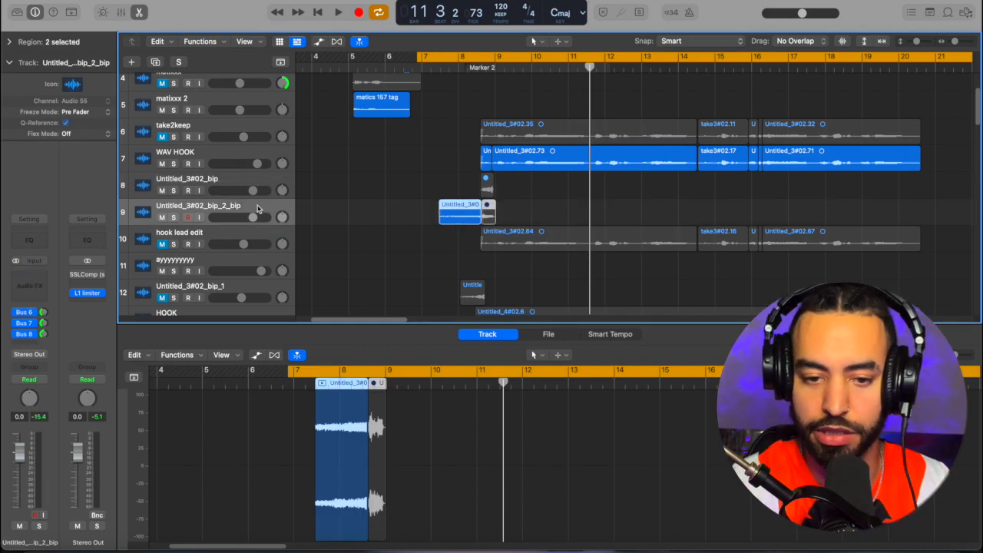
key("super+BackSpace")
key("Return")
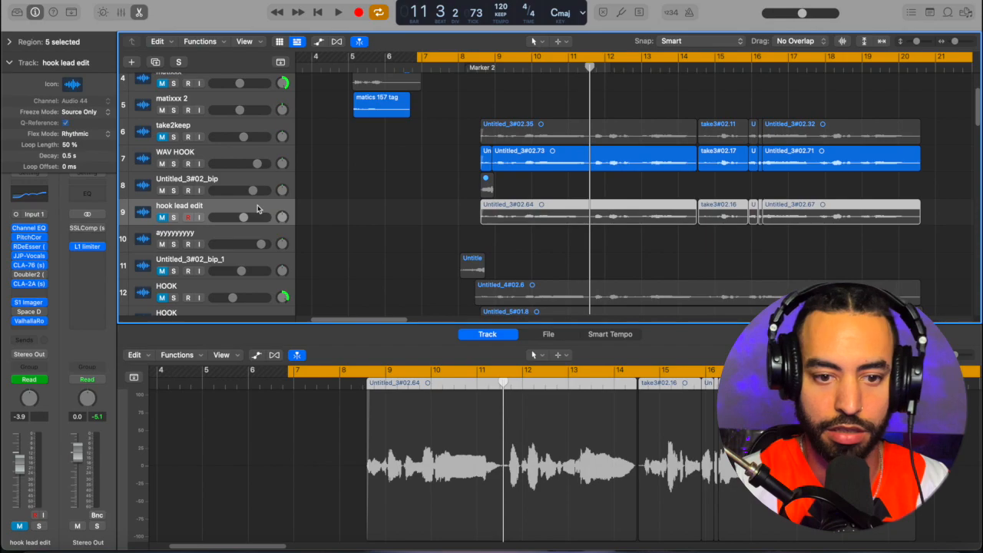
left_click(255, 181)
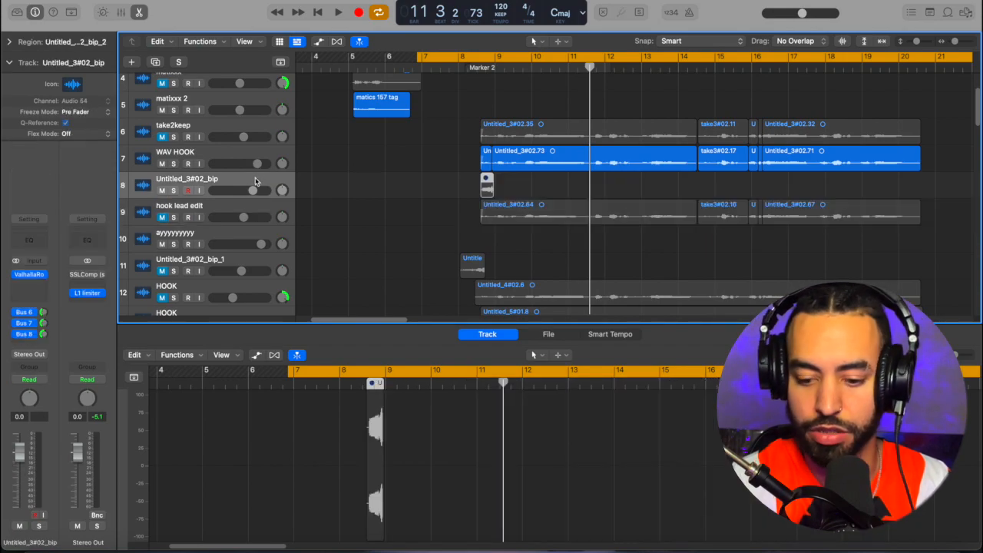
key("super+BackSpace")
key("Return")
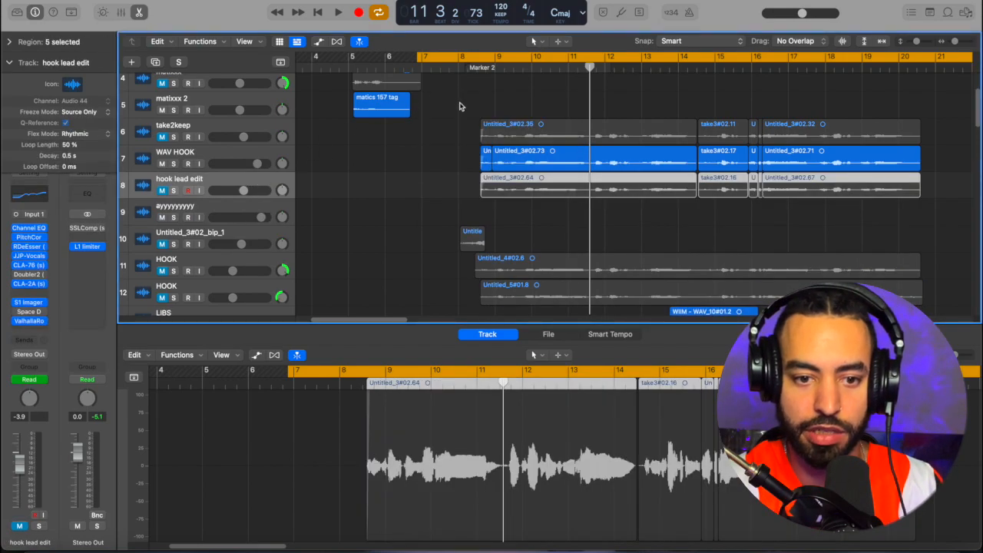
- Bounce the short first WAV HOOK region in place to a new track, muting the source and including the audio tail
left_click(486, 154)
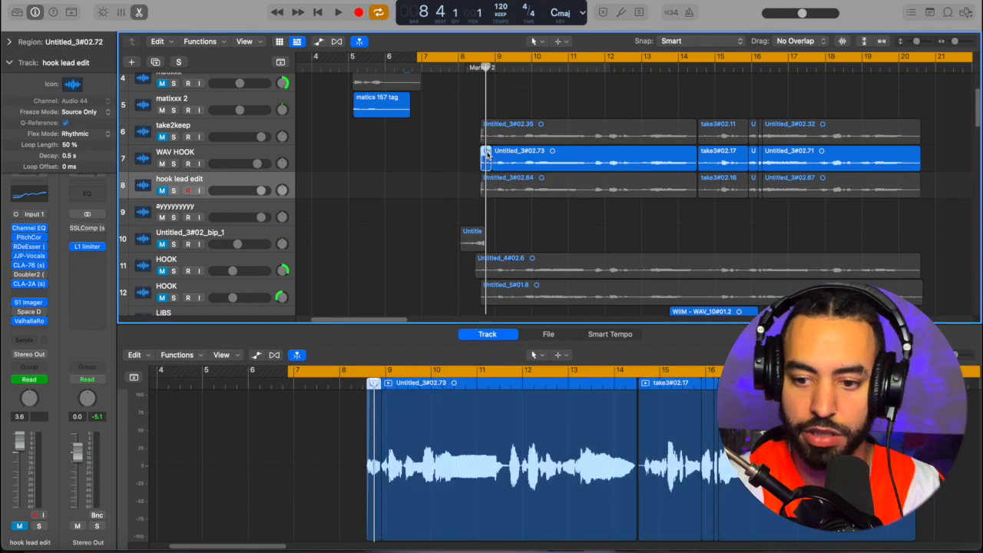
left_click_drag(957, 355, 967, 359)
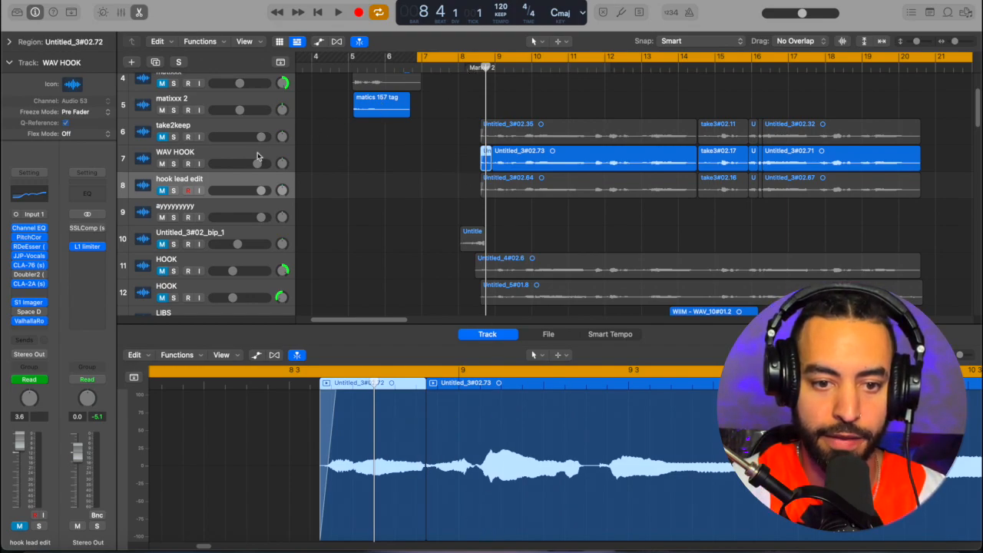
left_click(492, 160)
left_click(489, 161)
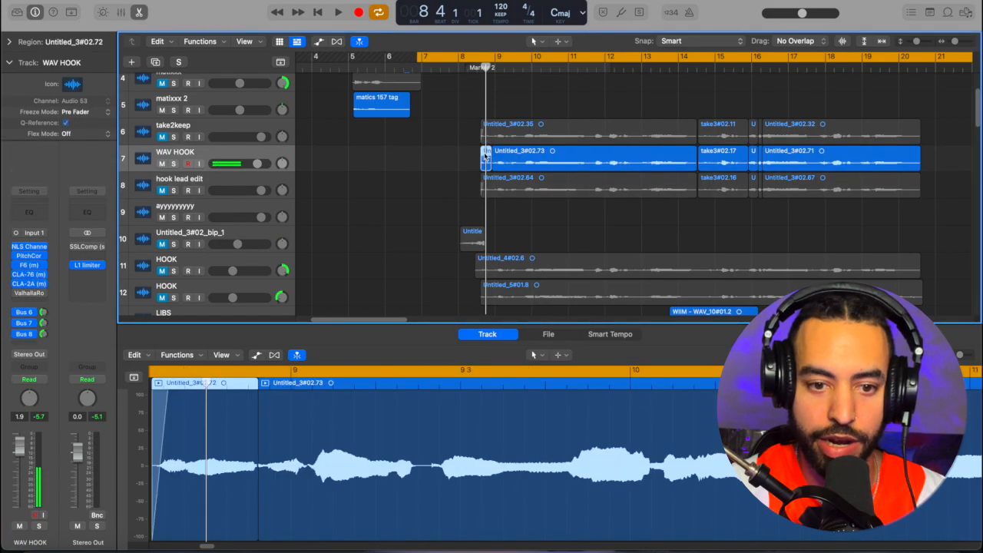
right_click(491, 163)
left_click(498, 170)
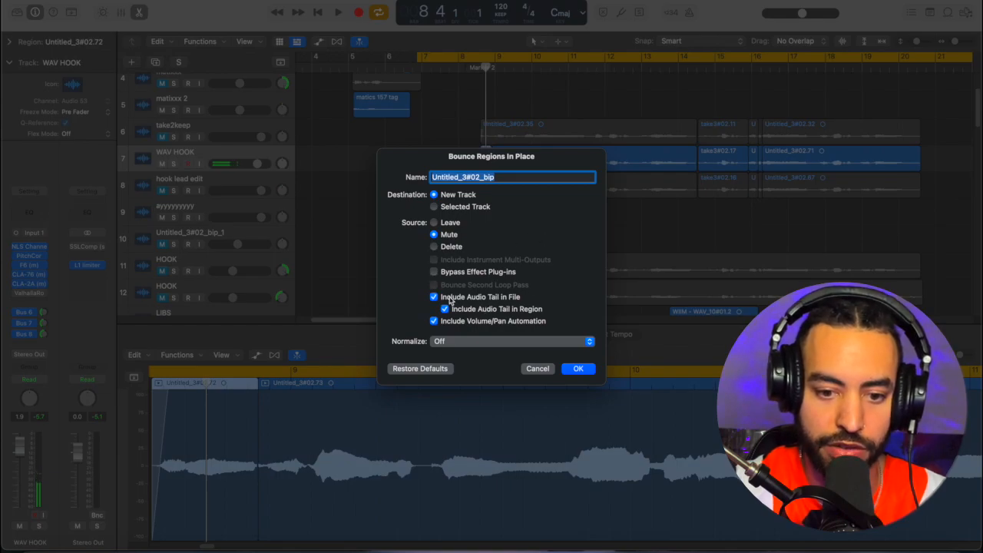
left_click(576, 369)
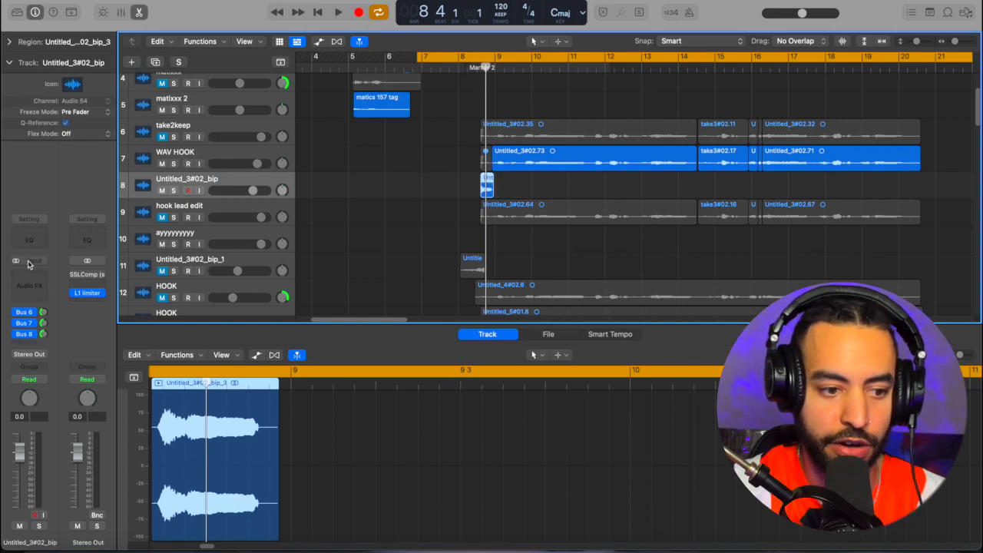
- Insert a stereo ValhallaRoom reverb on the bounced Untitled_3#02_bip track
left_click(38, 298)
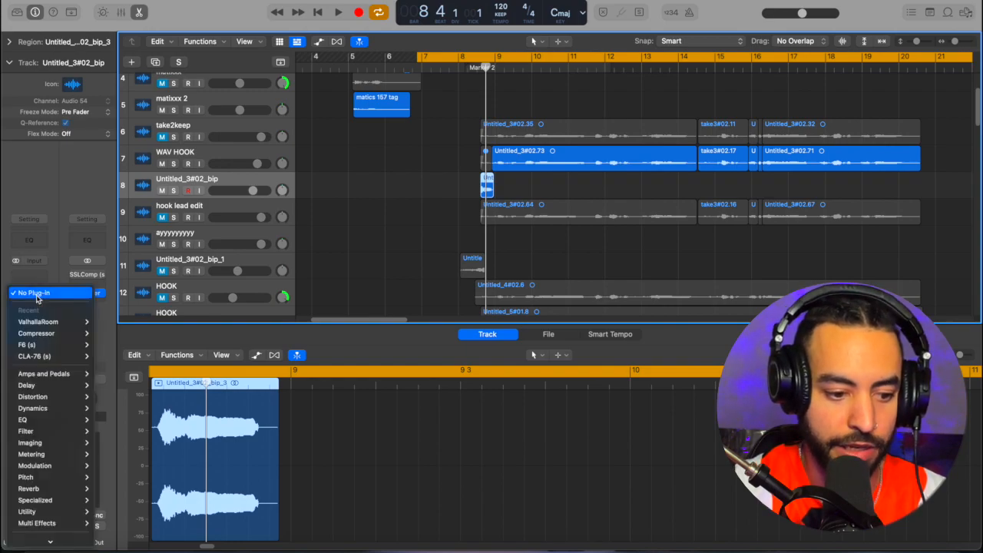
mouse_move(40, 543)
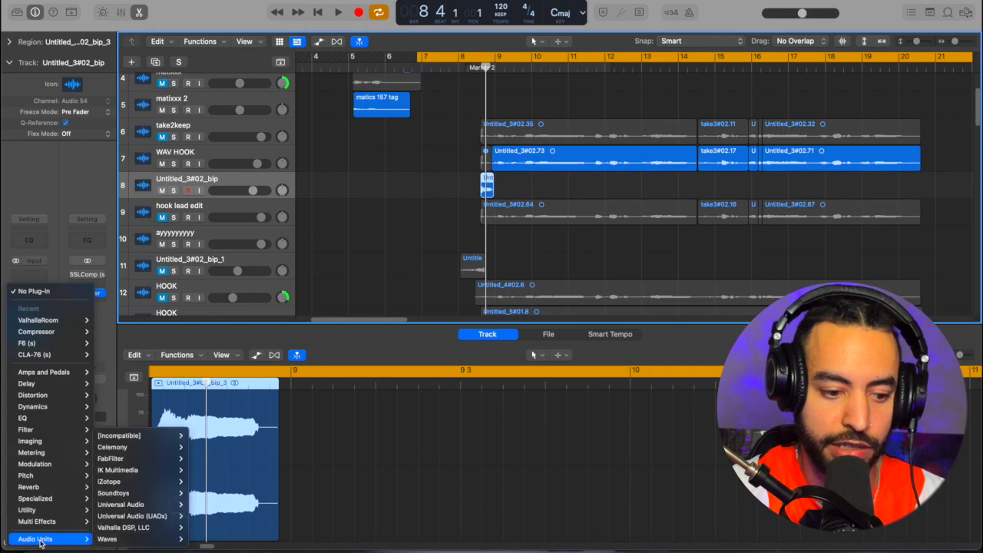
mouse_move(113, 540)
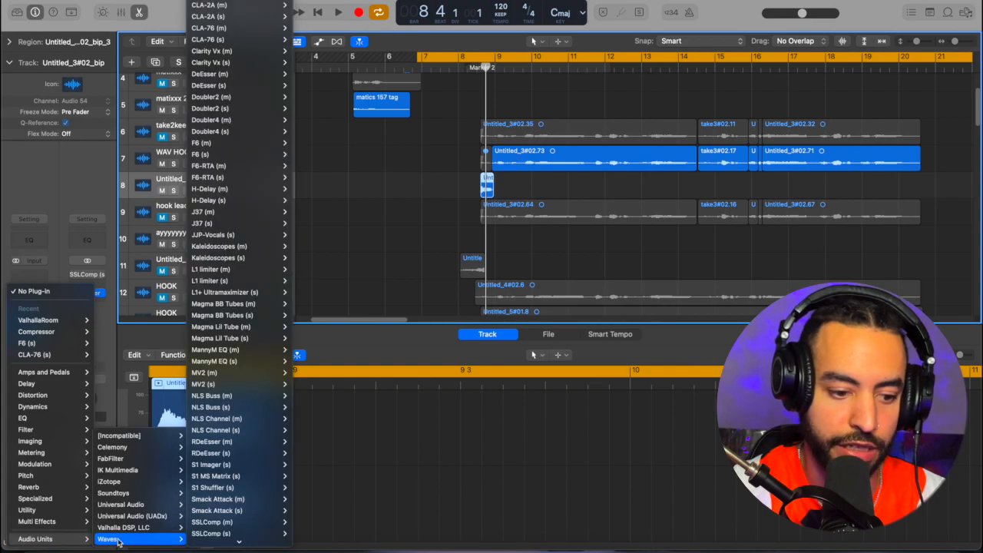
mouse_move(146, 530)
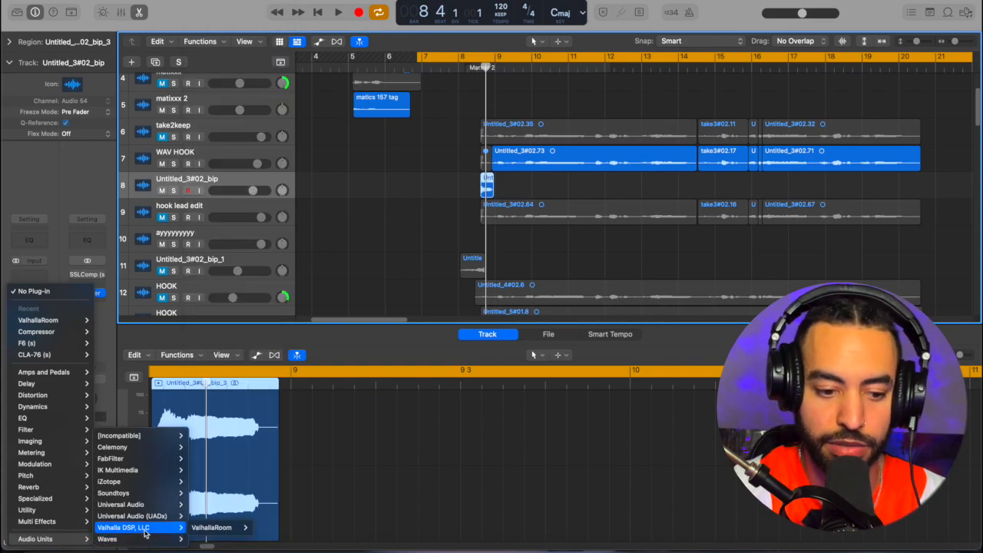
mouse_move(218, 530)
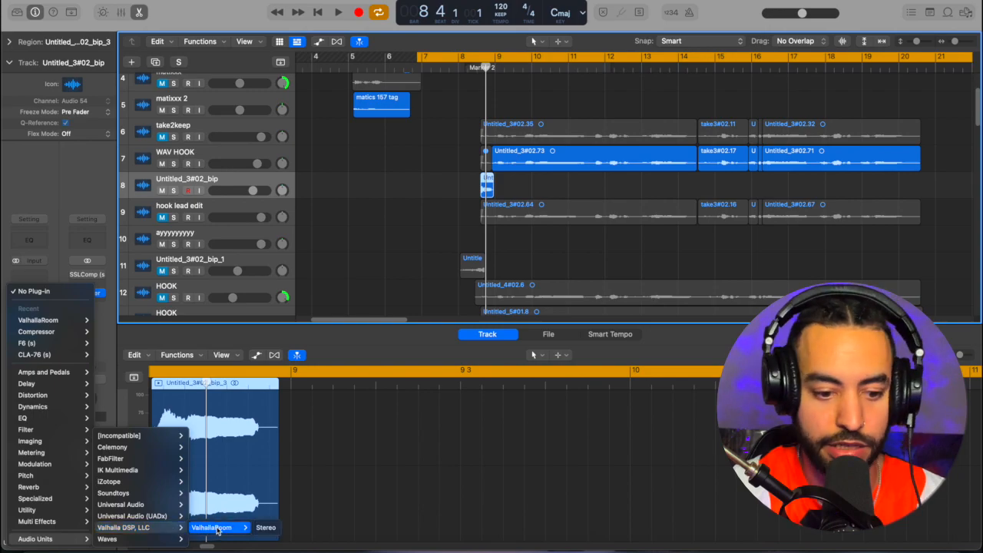
left_click(266, 530)
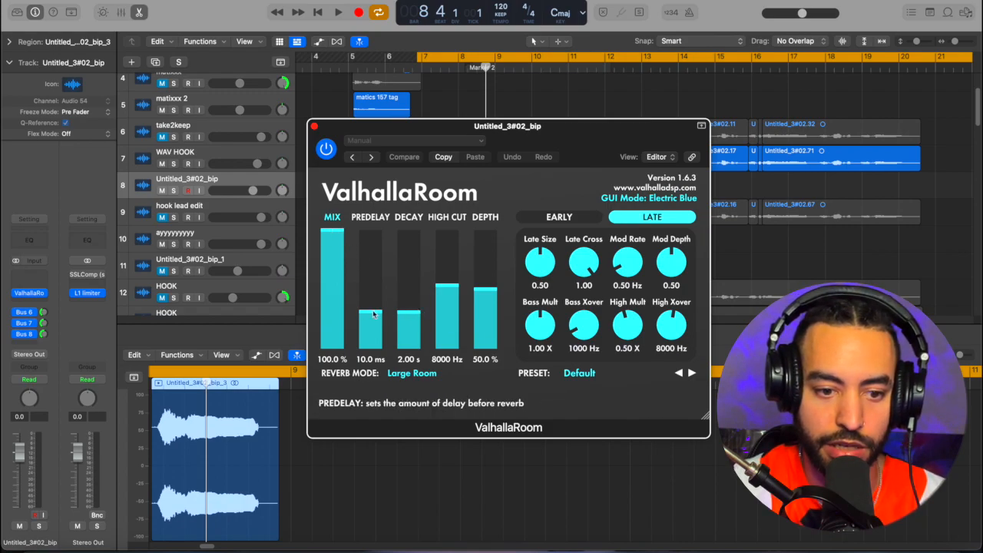
- Set ValhallaRoom's predelay to 0.4 ms, decay to 11.11 s, high cut to 12320 Hz and depth to 79.7%, and close it
left_click_drag(375, 317, 378, 338)
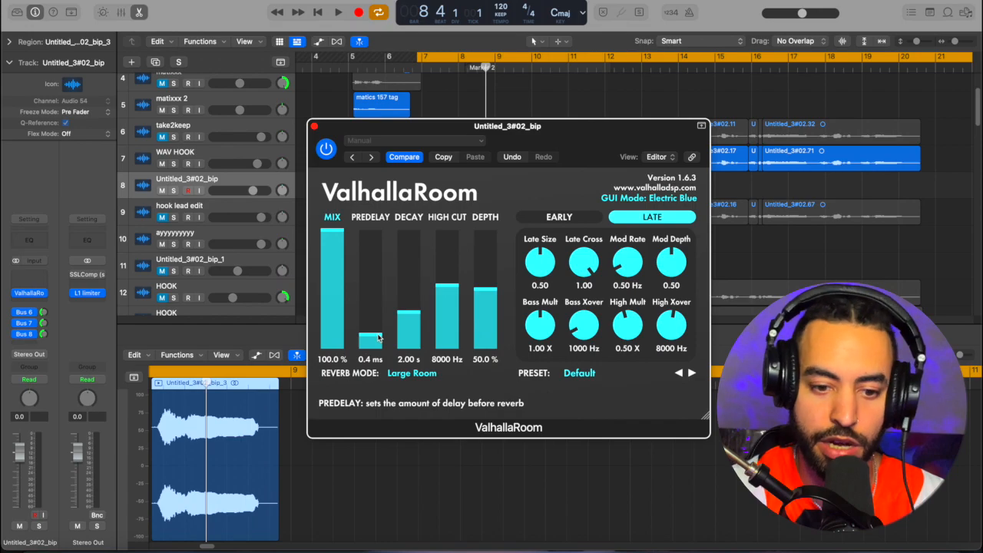
left_click_drag(423, 317, 417, 285)
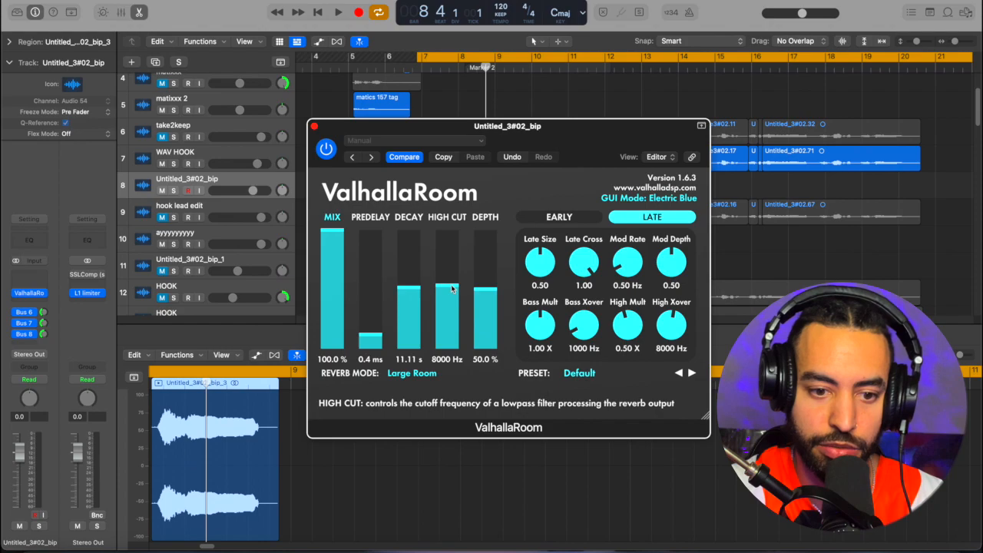
left_click_drag(453, 289, 453, 250)
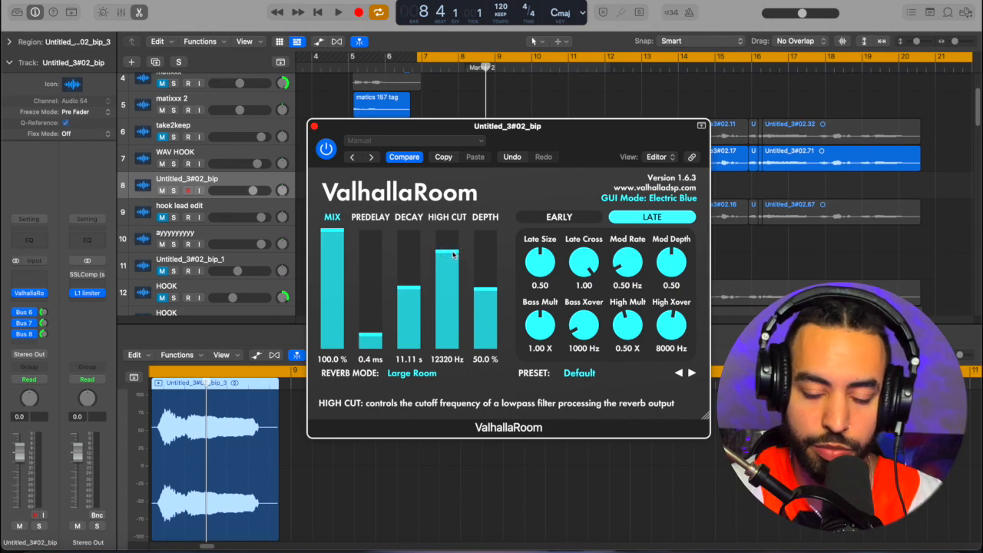
left_click_drag(494, 294, 494, 254)
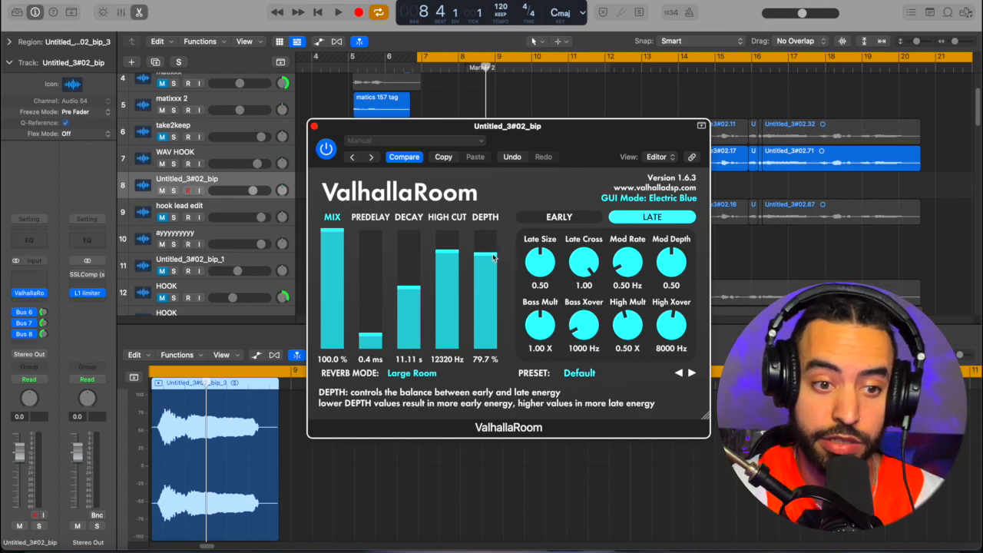
left_click(314, 127)
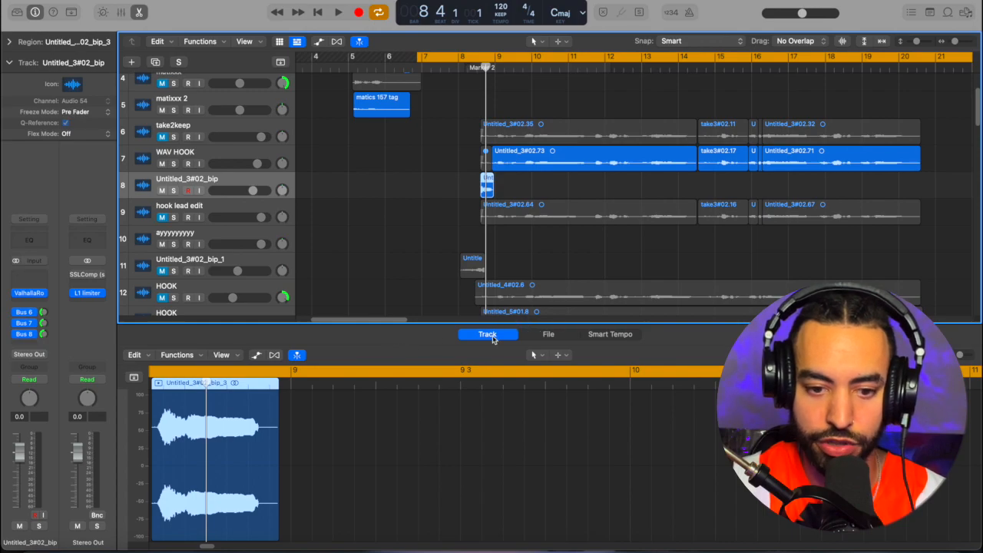
- Reverse the bounced vocal's audio file on the Untitled_3#02_bip track
left_click(548, 338)
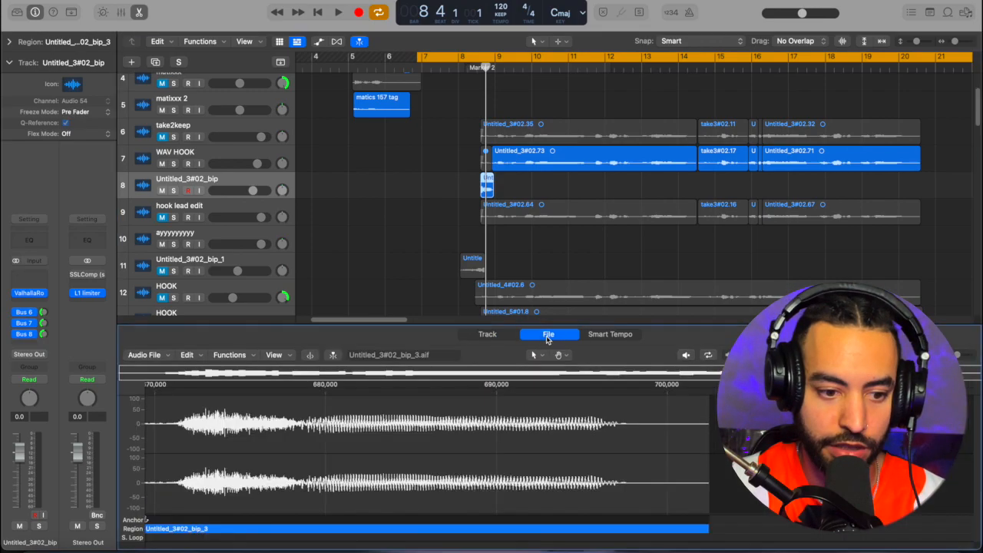
left_click(249, 358)
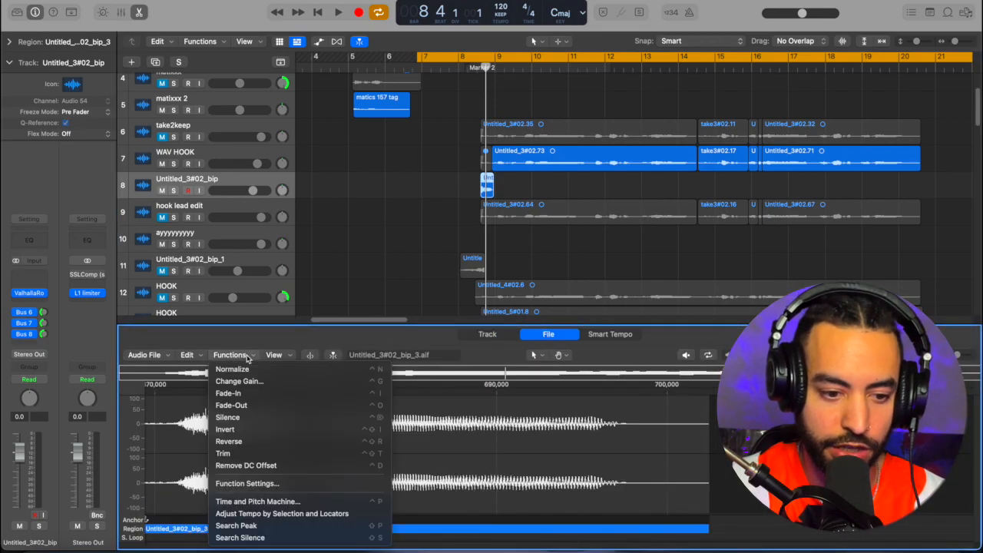
left_click(247, 441)
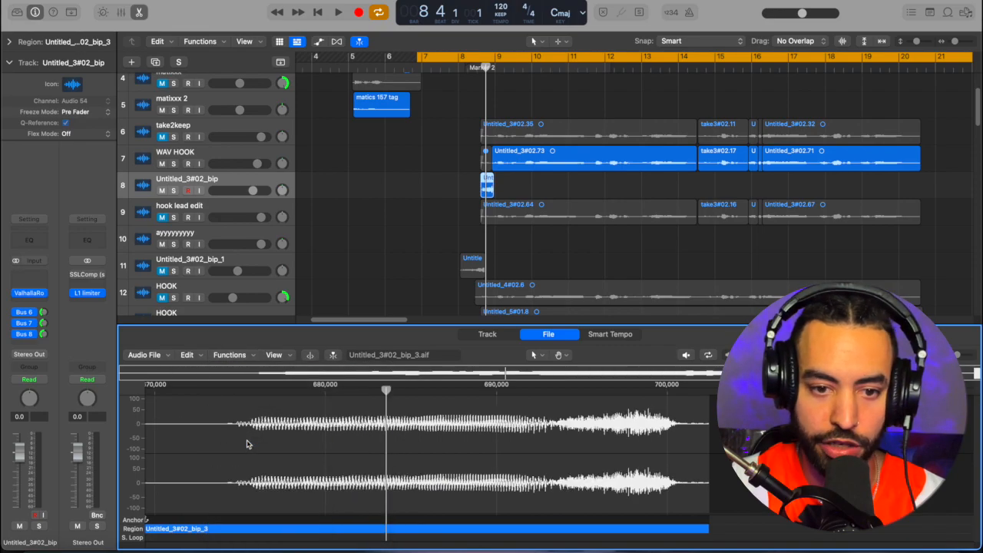
- Bounce the reversed vocal region with its reverb in place to a new track, muting the source and including the audio tail
right_click(486, 181)
left_click(510, 185)
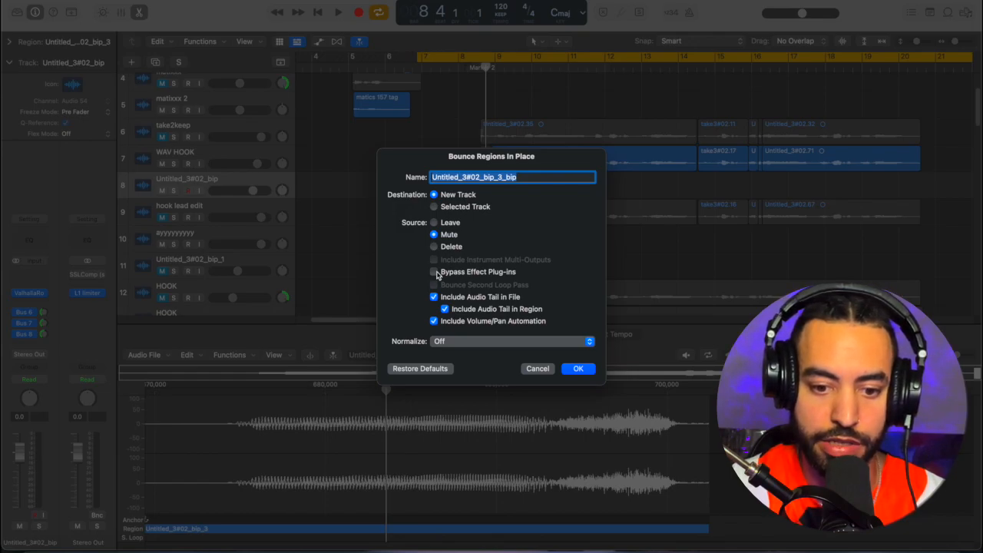
left_click(580, 370)
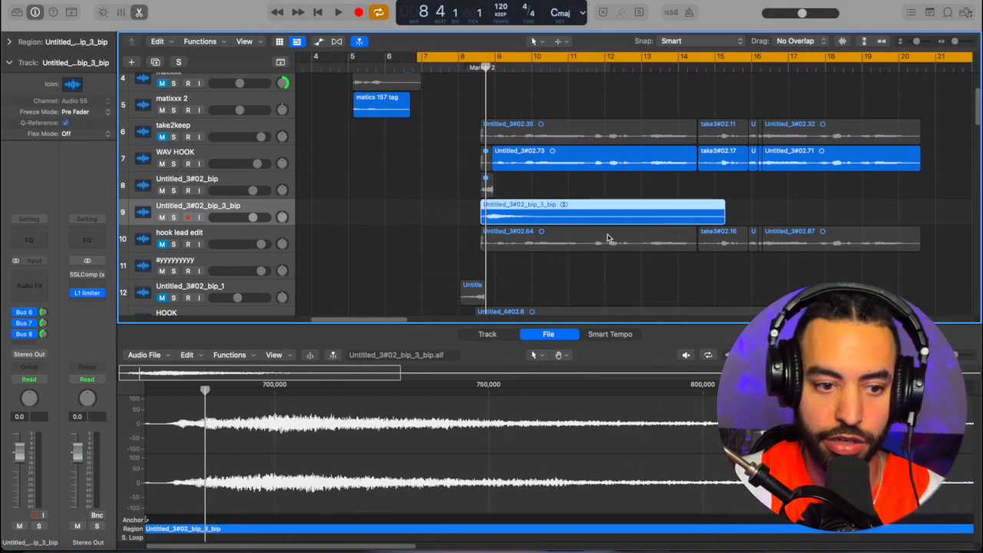
- Reverse the audio file of the Untitled_3#02_bip_3_bip reverb bounce
right_click(546, 202)
left_click(540, 191)
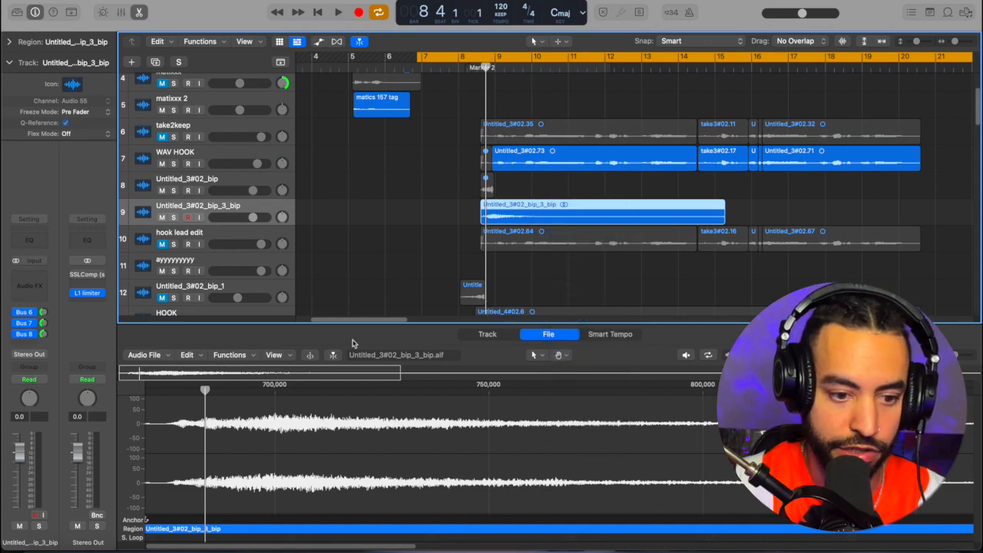
left_click(242, 356)
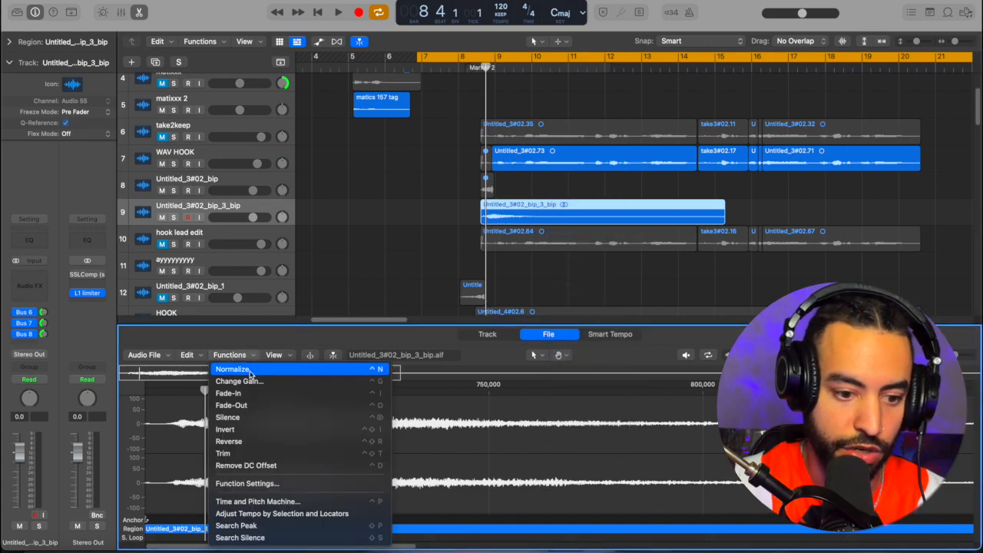
left_click(246, 444)
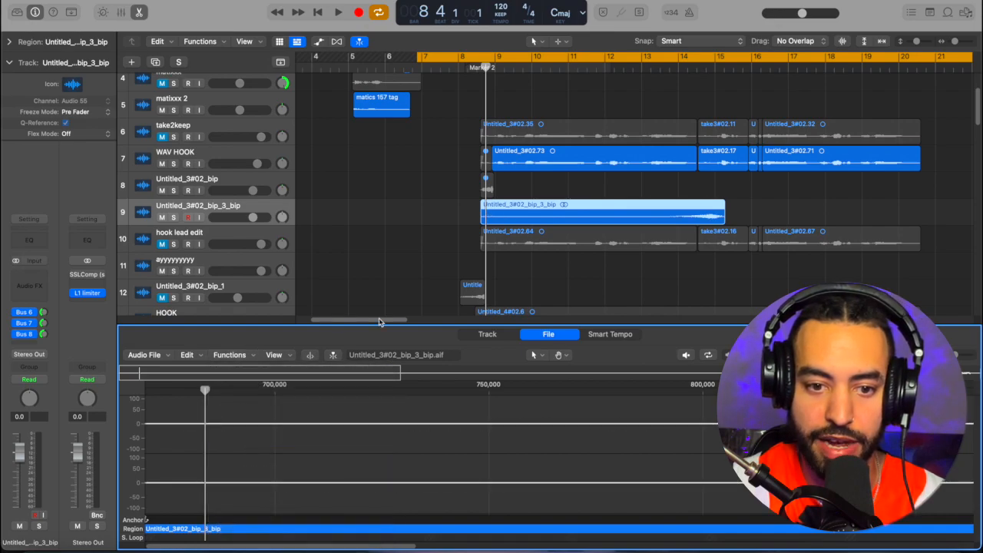
- Move the reversed reverb region so it ends just after bar 9, and trim its start to shortly after bar 7
left_click_drag(631, 210, 442, 208)
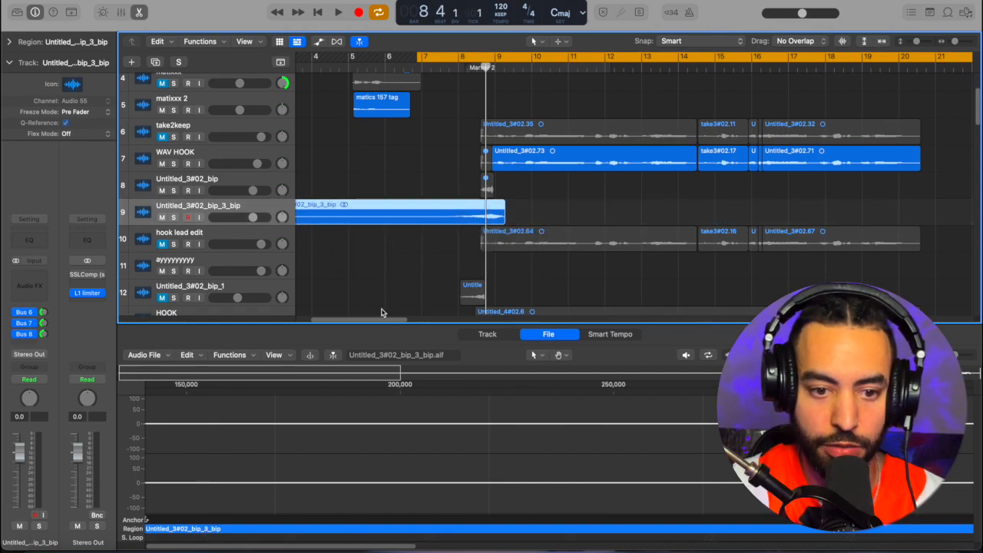
left_click_drag(361, 318, 345, 318)
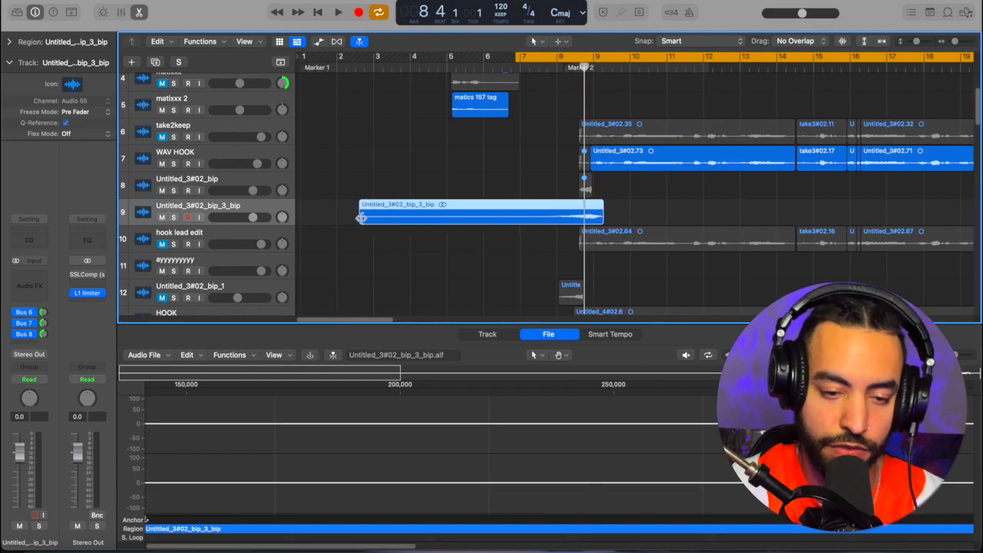
left_click(359, 222)
left_click_drag(358, 222, 535, 222)
left_click_drag(955, 43, 960, 43)
left_click_drag(642, 208, 619, 208)
left_click_drag(959, 42, 956, 42)
- Play from bar 7 to hear the reversed reverb swell lead into the hook, and stop playback
left_click(500, 71)
key("space")
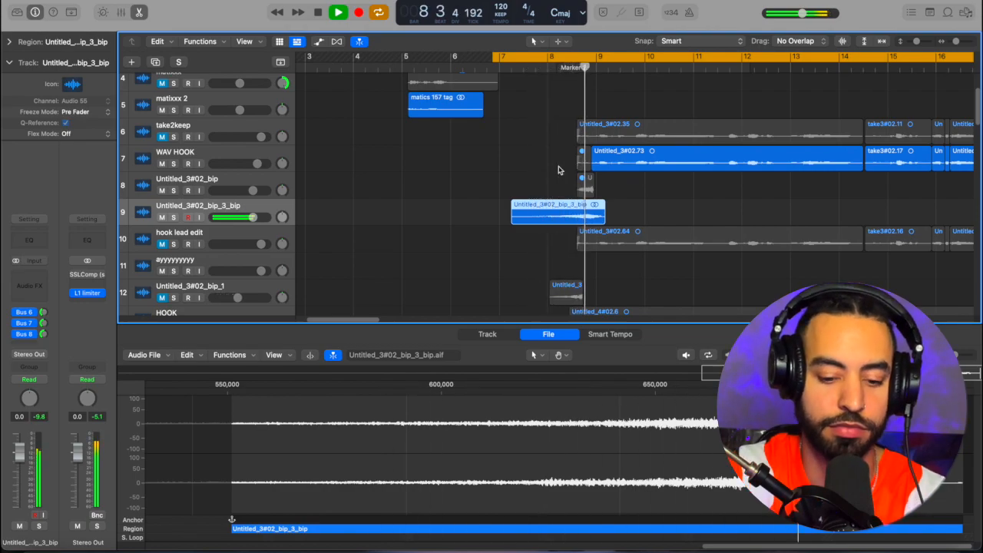
key("space")
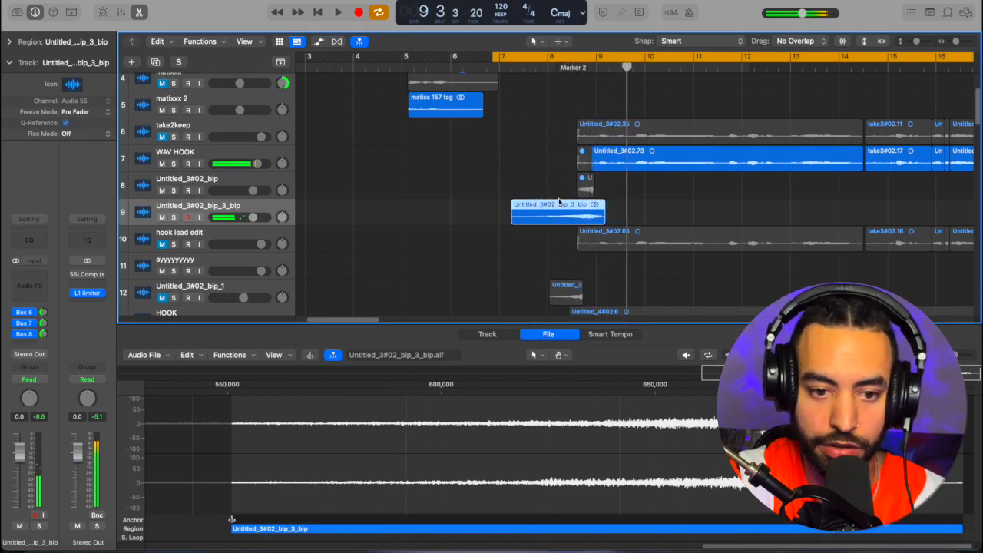
- Nudge the reversed reverb region on the Untitled_3#02_bip_3_bip track slightly earlier in time
left_click_drag(560, 206, 556, 203)
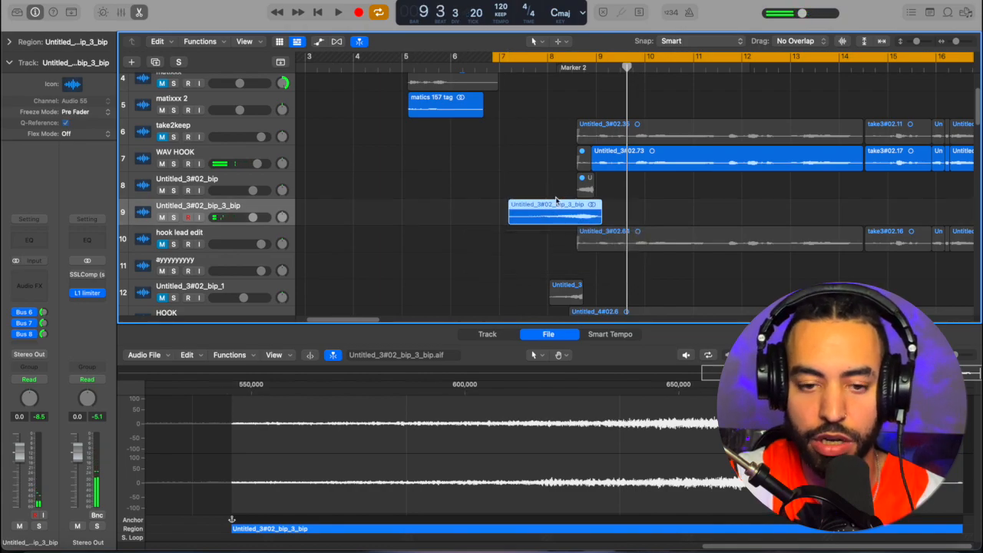
left_click(582, 158)
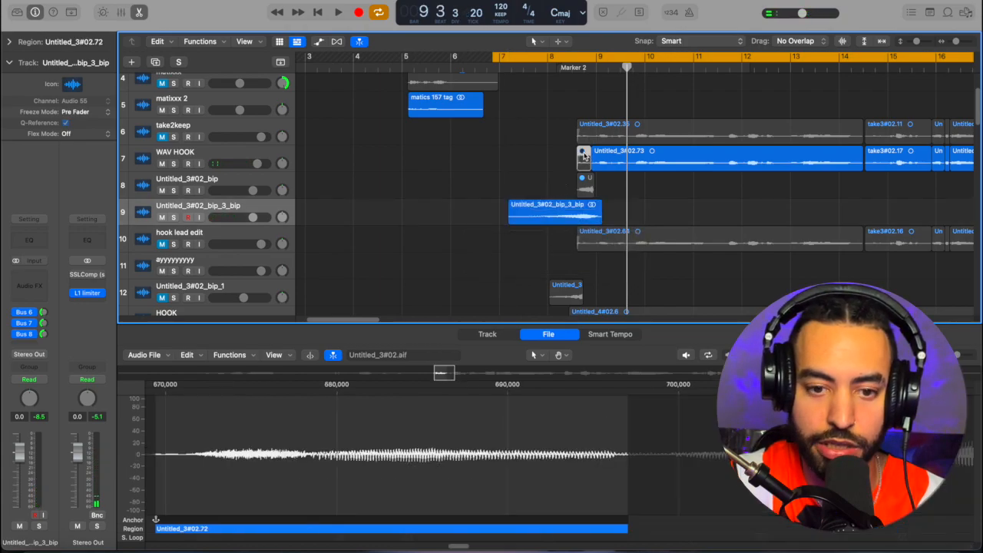
right_click(585, 154)
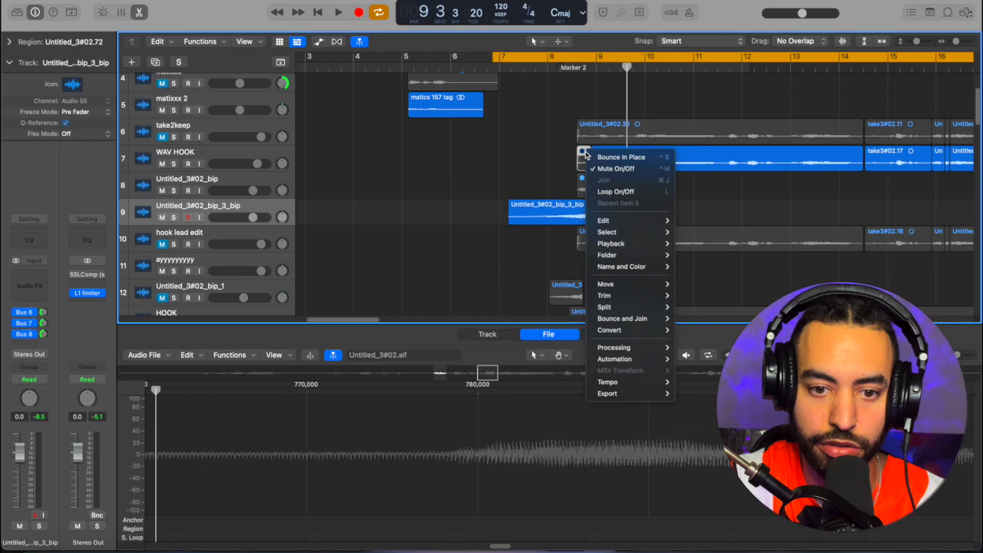
left_click(594, 157)
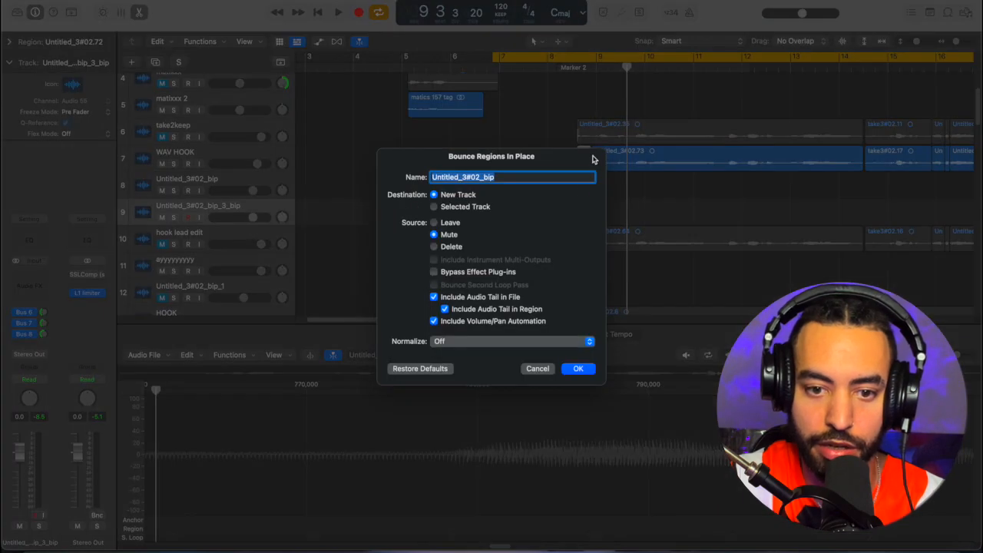
left_click(536, 369)
- Unmute the short first region on the WAV HOOK track, and shift the reversed reverb region slightly earlier so it ends near bar 9
right_click(583, 151)
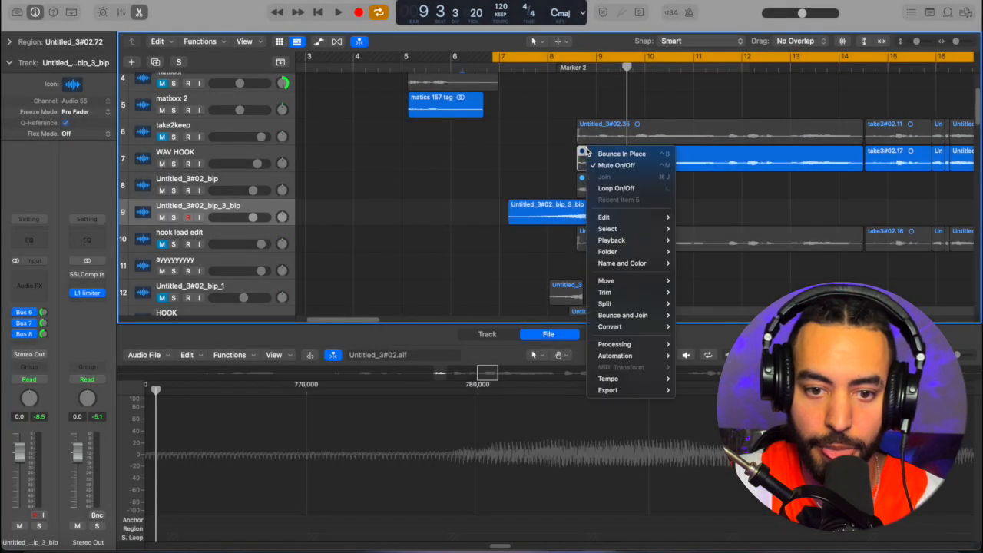
left_click(603, 167)
left_click_drag(580, 203, 577, 204)
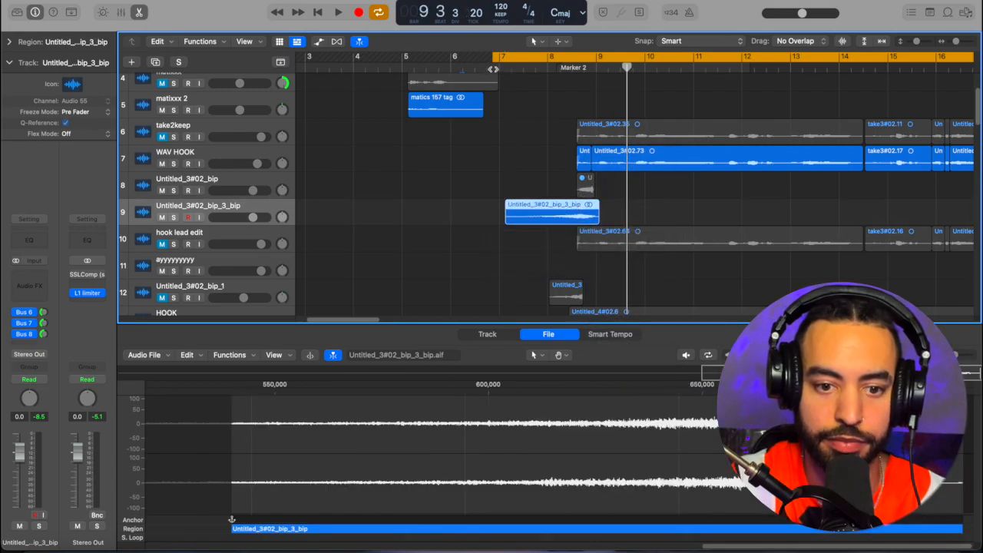
- Play from just before bar 7 to check the reversed swell's timing against the unmuted hook opening, and stop playback
double_click(494, 68)
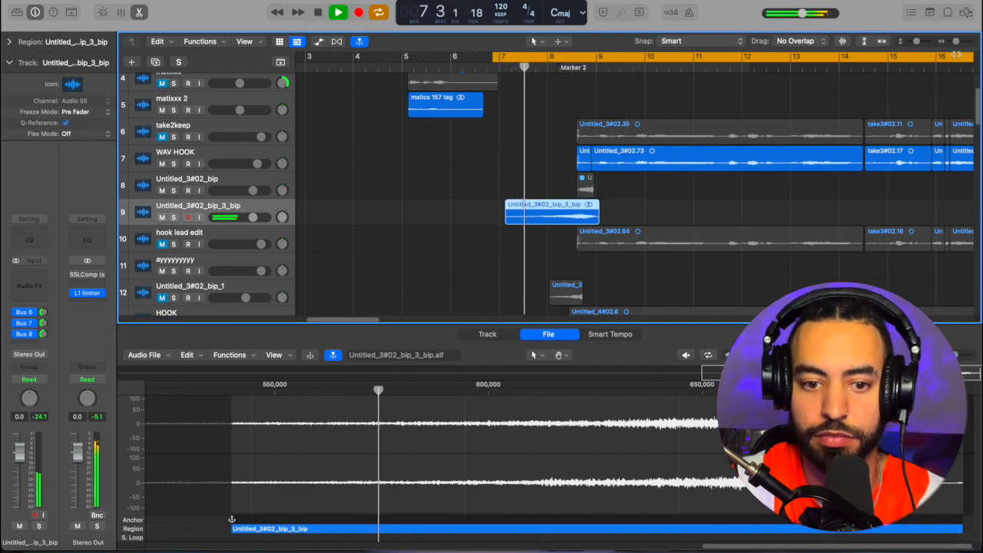
left_click_drag(957, 42, 959, 42)
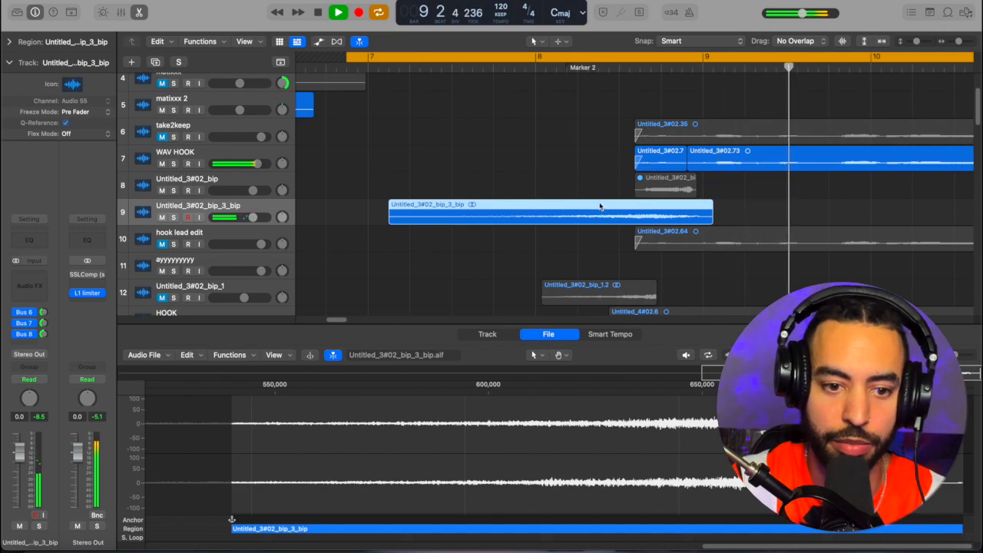
key("space")
- Nudge the reversed reverb region slightly earlier to end at about bar 9, and play from an extended cycle start before bar 7
left_click_drag(573, 205, 567, 205)
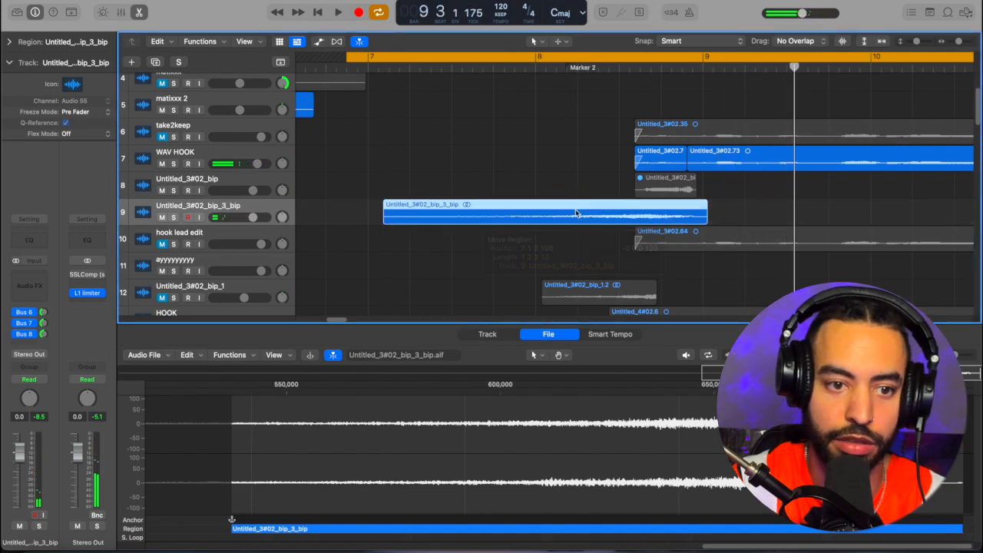
left_click_drag(356, 62, 313, 62)
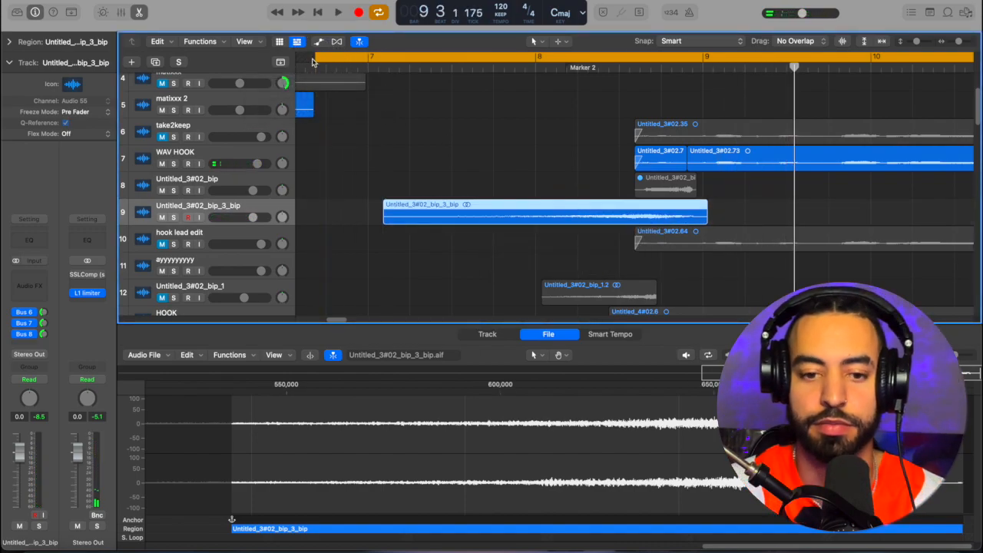
key("space")
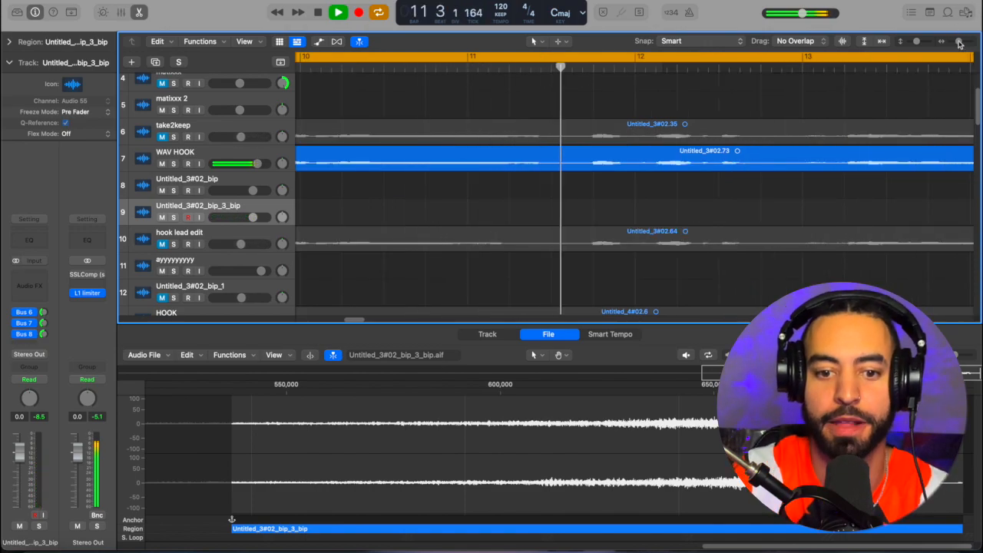
- Unmute both HOOK tracks, 13 and 14, while playback continues
left_click_drag(963, 40, 948, 42)
scroll(433, 202, "down", 5)
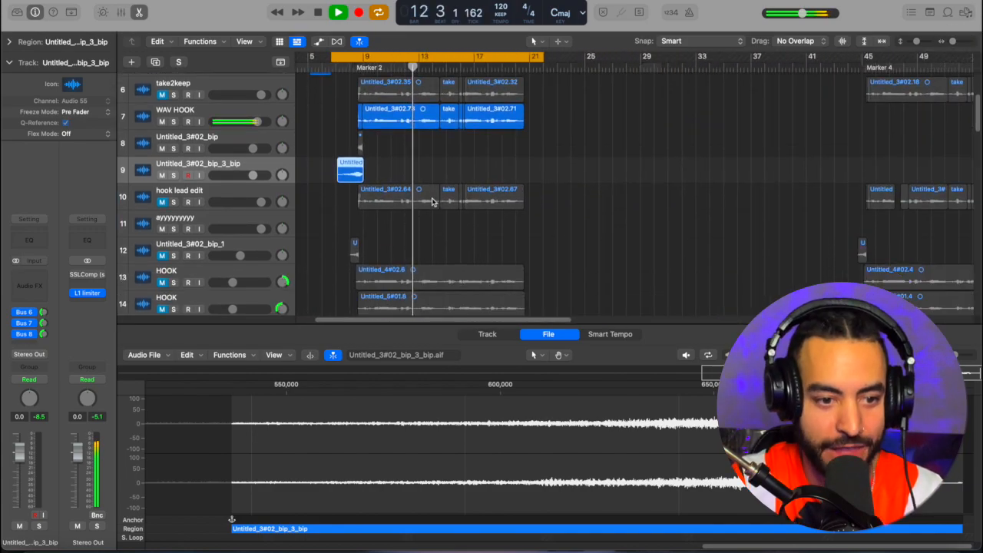
left_click(161, 260)
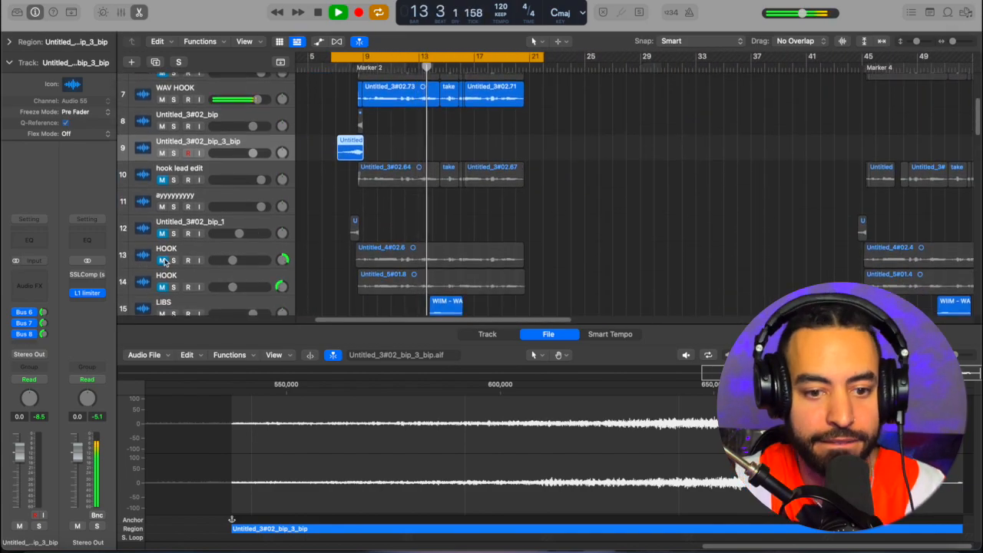
left_click(162, 287)
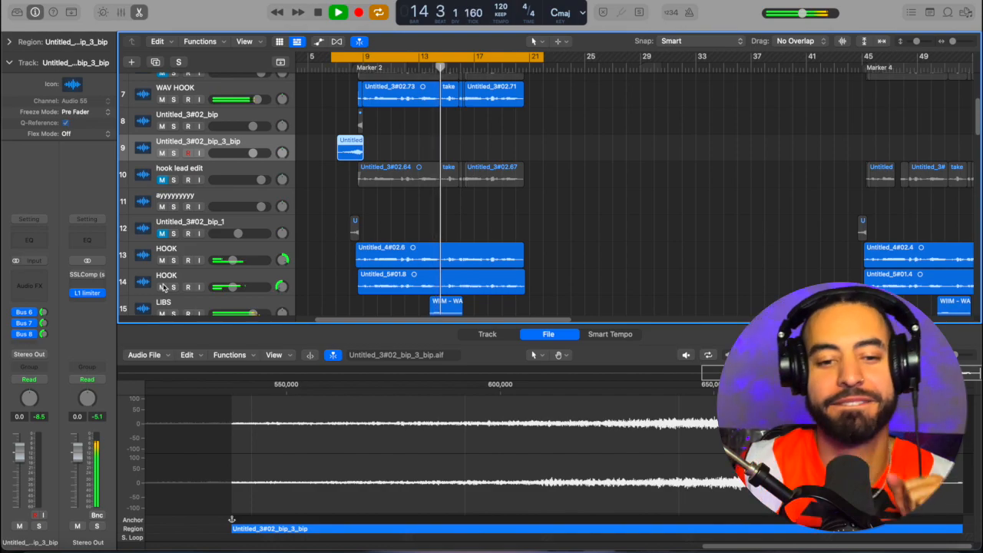